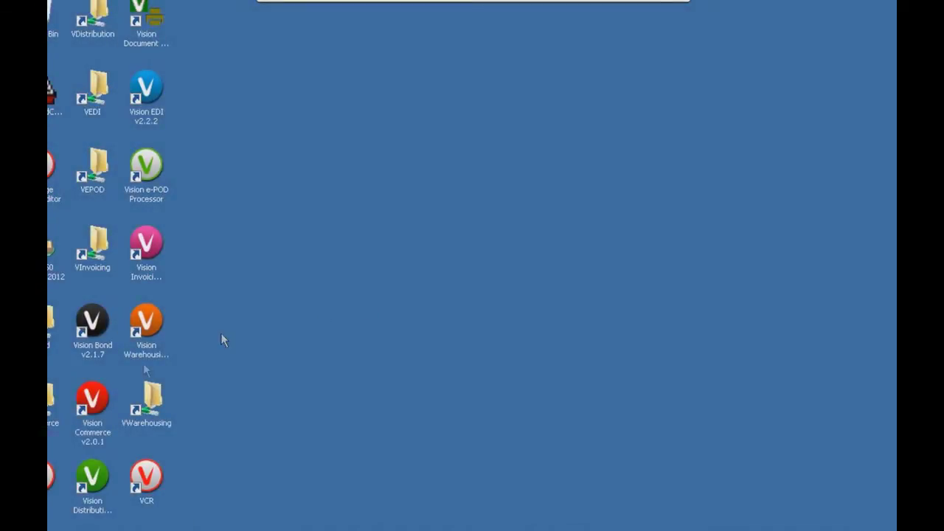
Launch Vision Commerce v2.0.1 and log in to the chosen environment
double_click(94, 401)
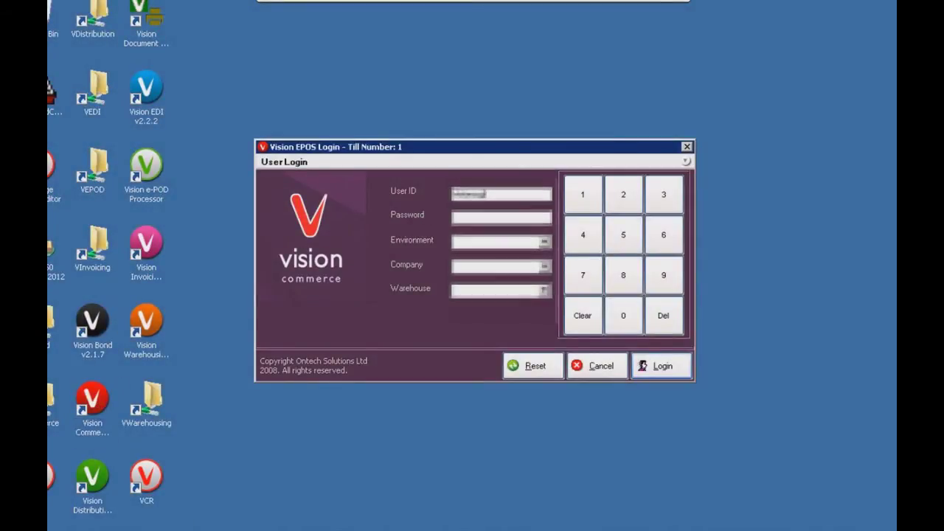
click(501, 242)
click(478, 273)
click(654, 367)
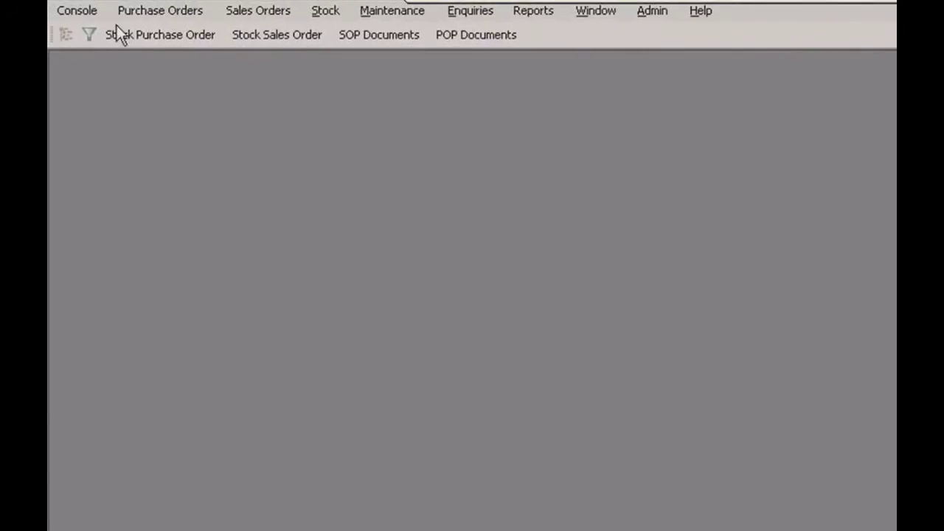
Browse the main menus, then create a new Stock Purchase Order from Purchase Orders
click(80, 13)
mouse_move(253, 15)
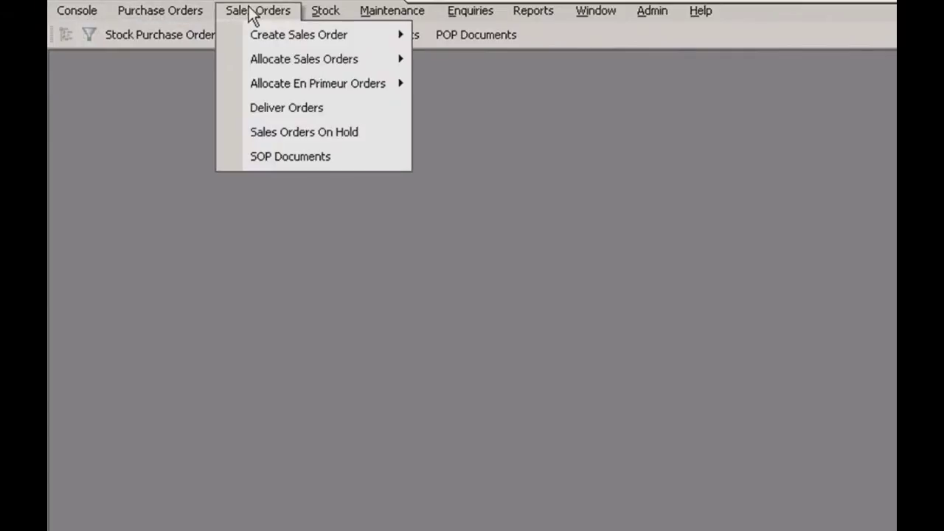
mouse_move(391, 14)
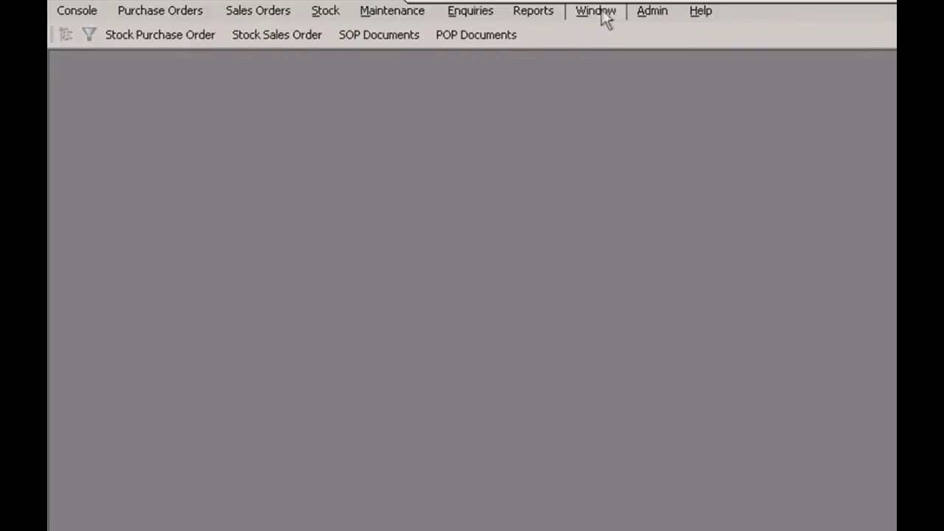
mouse_move(706, 16)
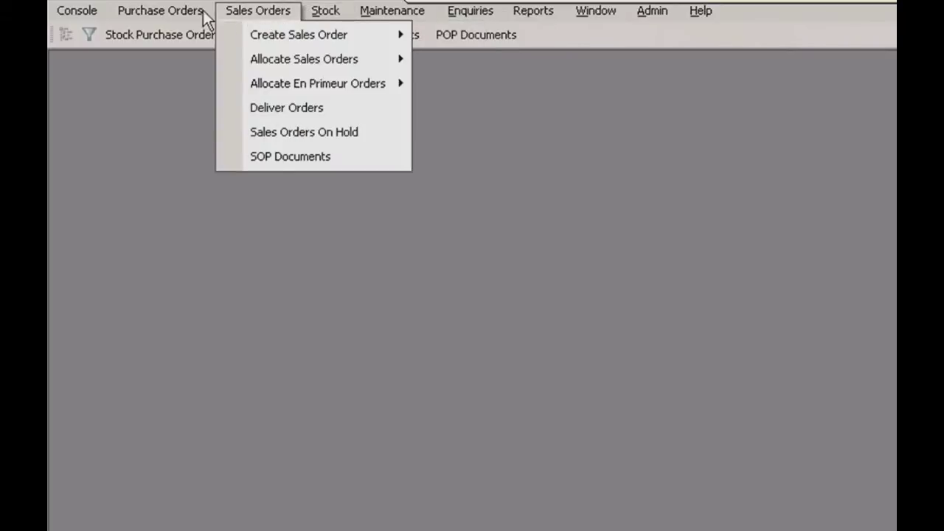
mouse_move(168, 19)
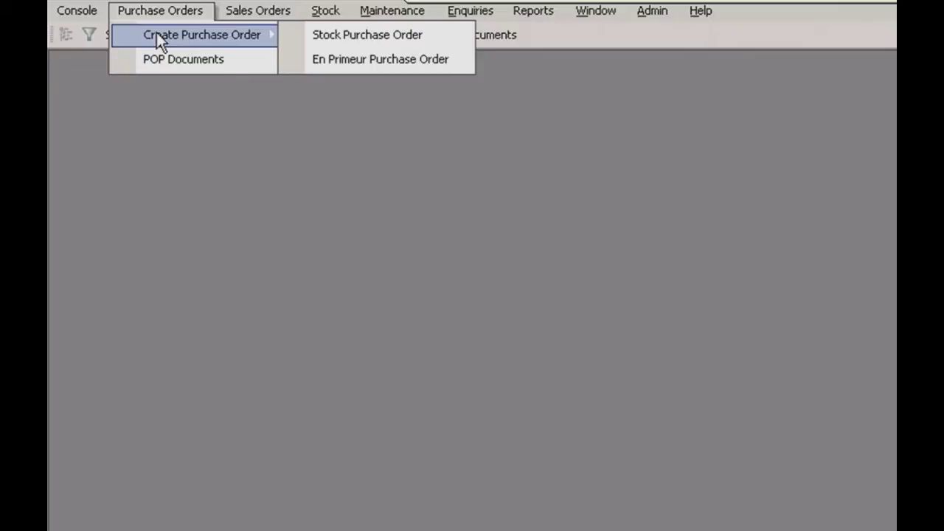
click(293, 35)
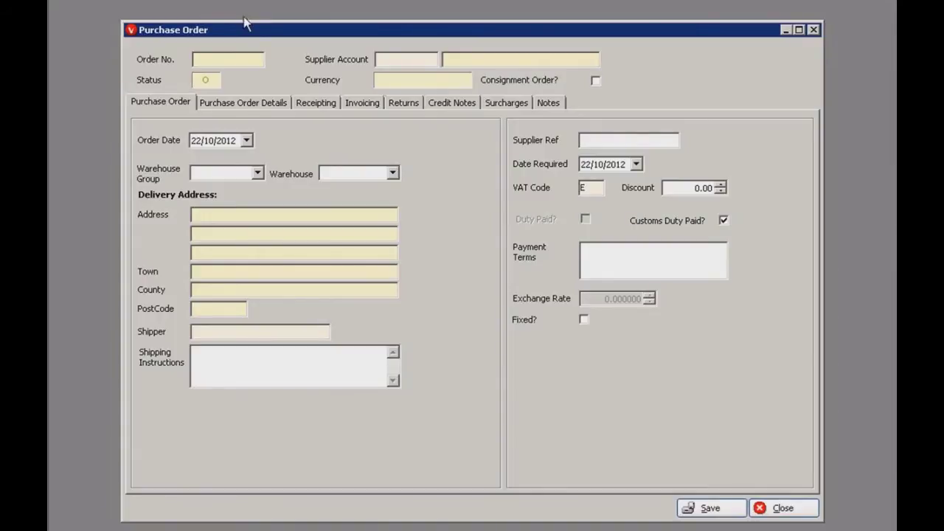
Set the order's Warehouse Group to Ontech Solutions and Warehouse to OTS Office
click(257, 173)
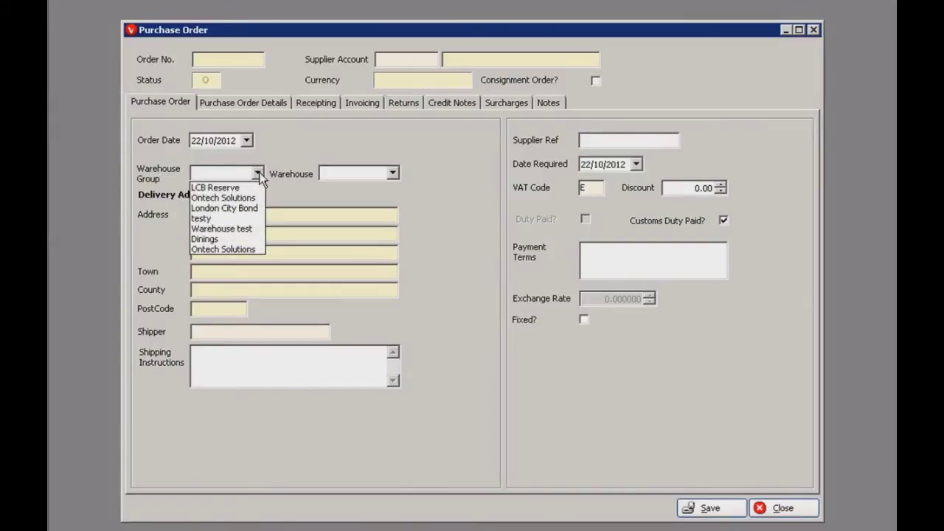
click(223, 197)
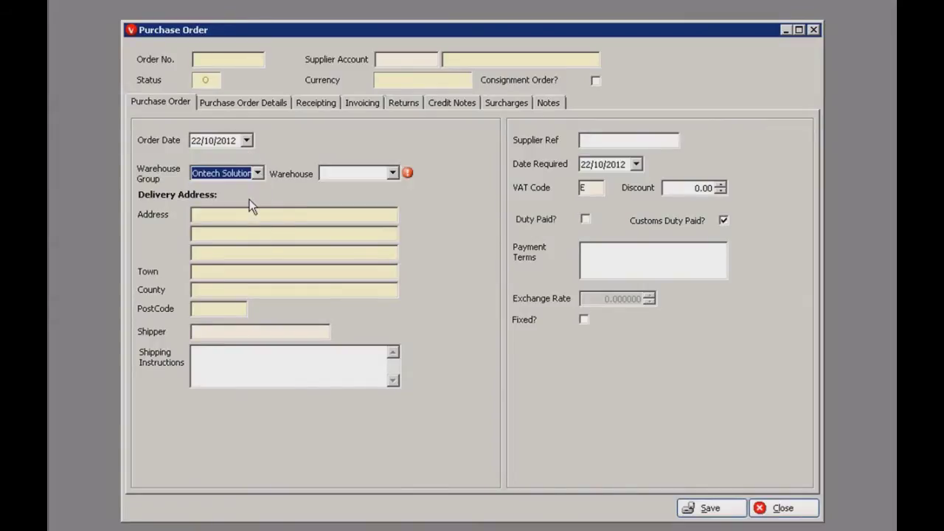
click(393, 174)
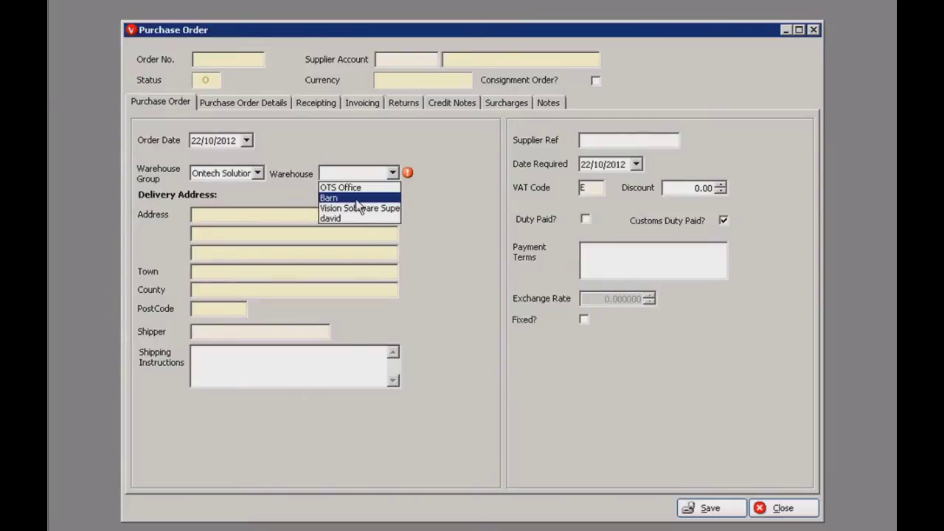
click(354, 189)
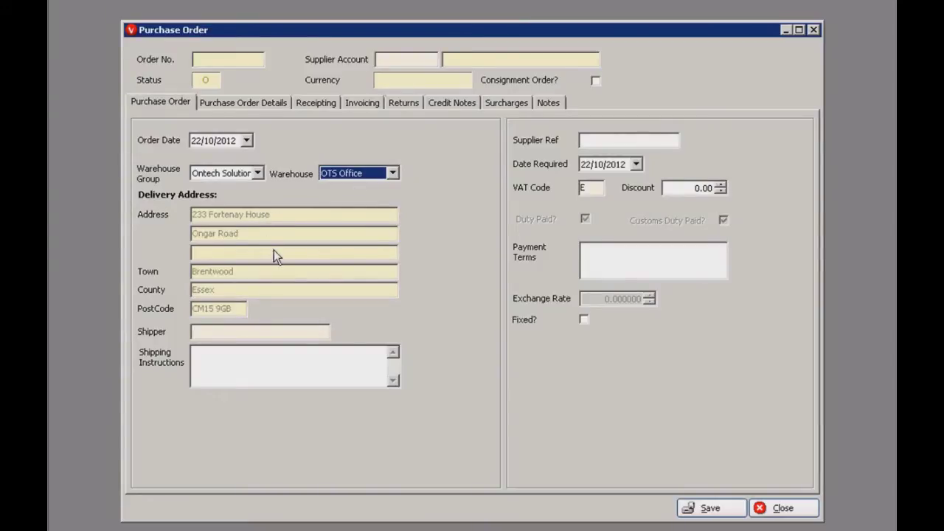
Enter and then clear the Shipper 'ABC Shipping', and close the order without saving
click(248, 333)
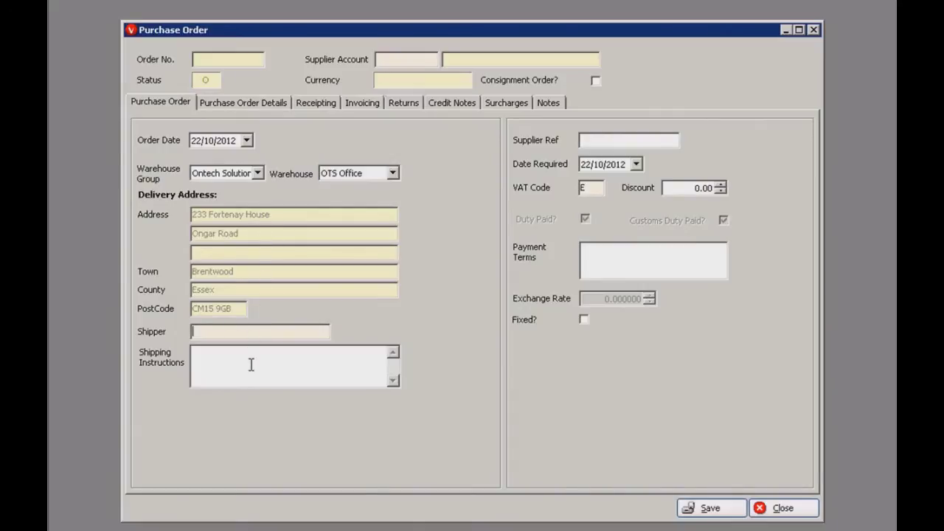
text(ABC Shipping)
click(251, 362)
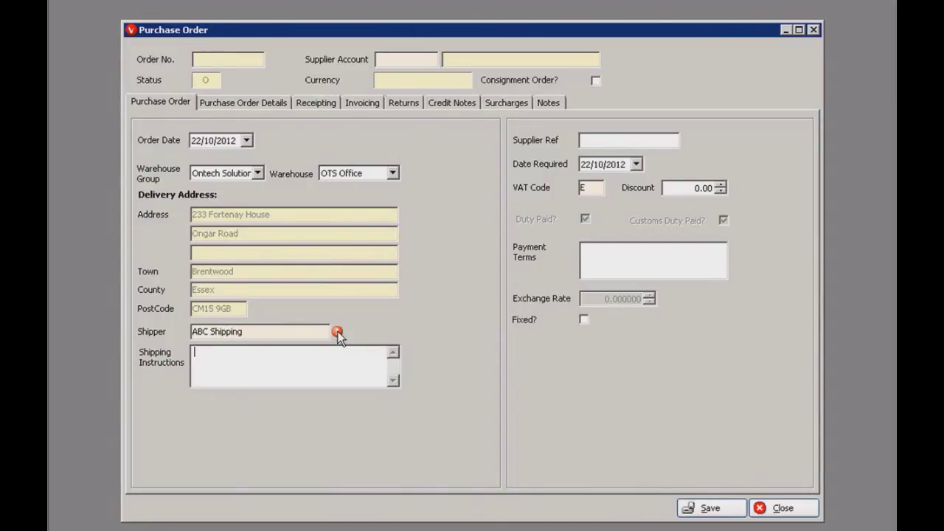
drag(244, 332, 185, 334)
key(BackSpace)
click(623, 140)
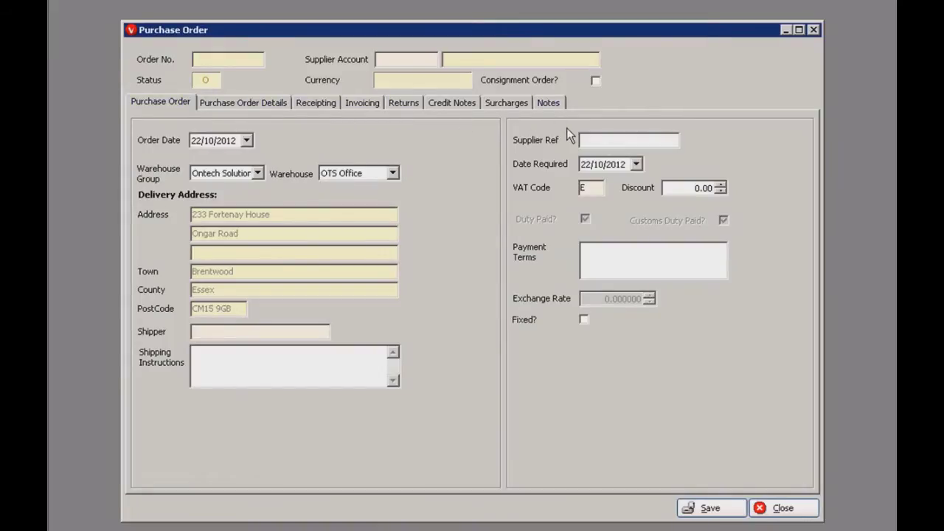
click(780, 508)
click(586, 302)
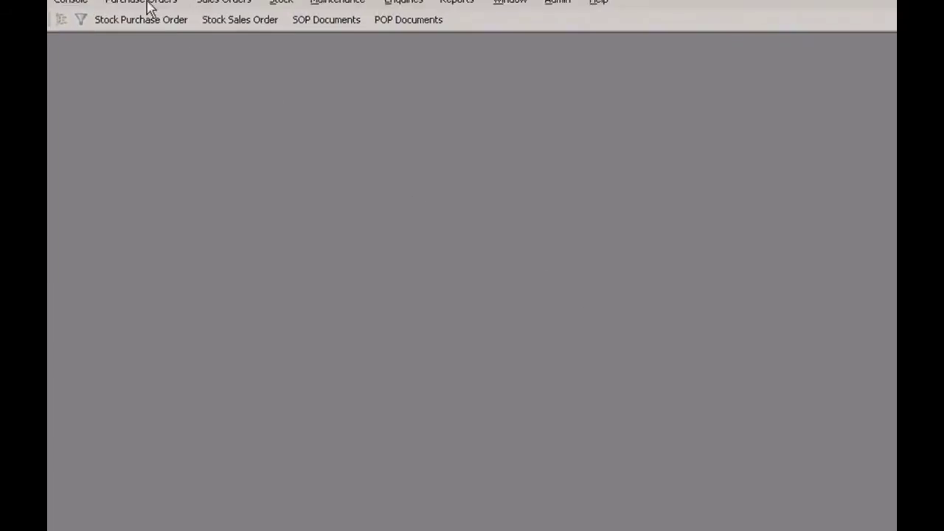
Create an En Primeur Purchase Order with its campaign set to 07 / Rhone
click(148, 4)
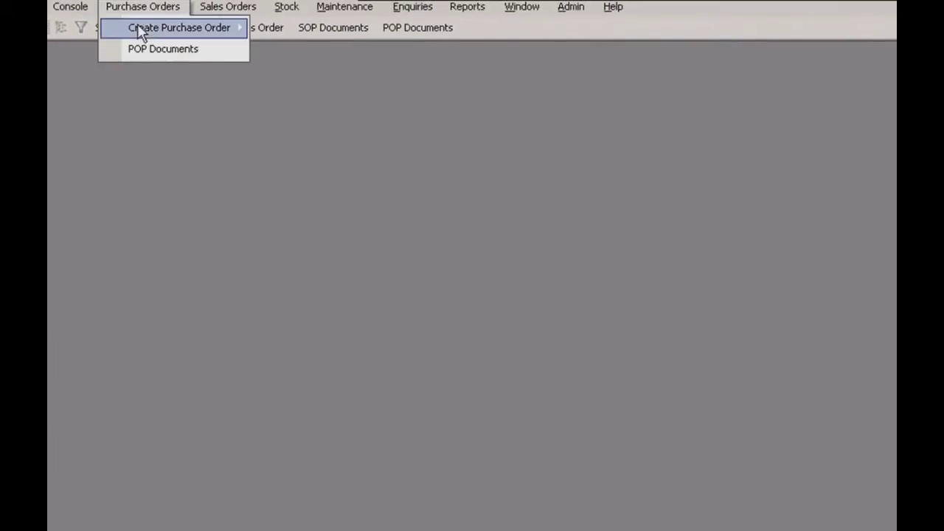
mouse_move(139, 29)
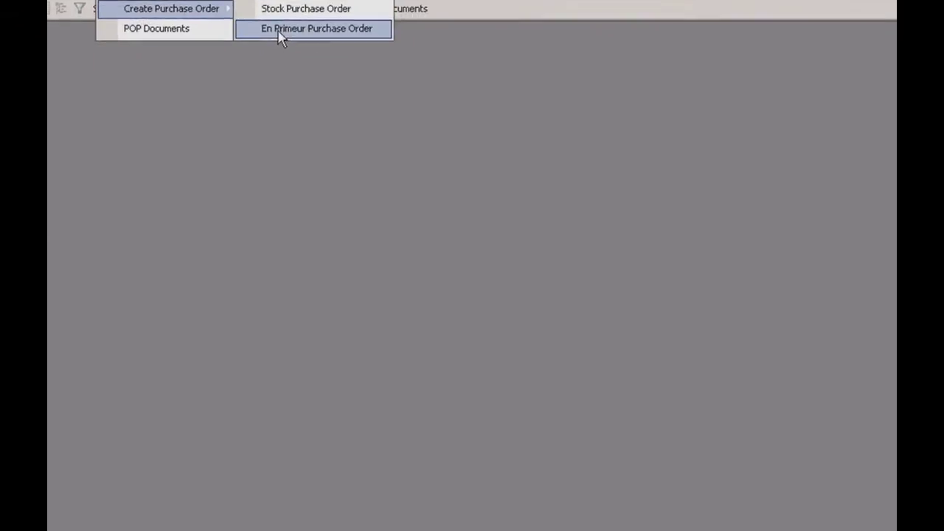
click(292, 49)
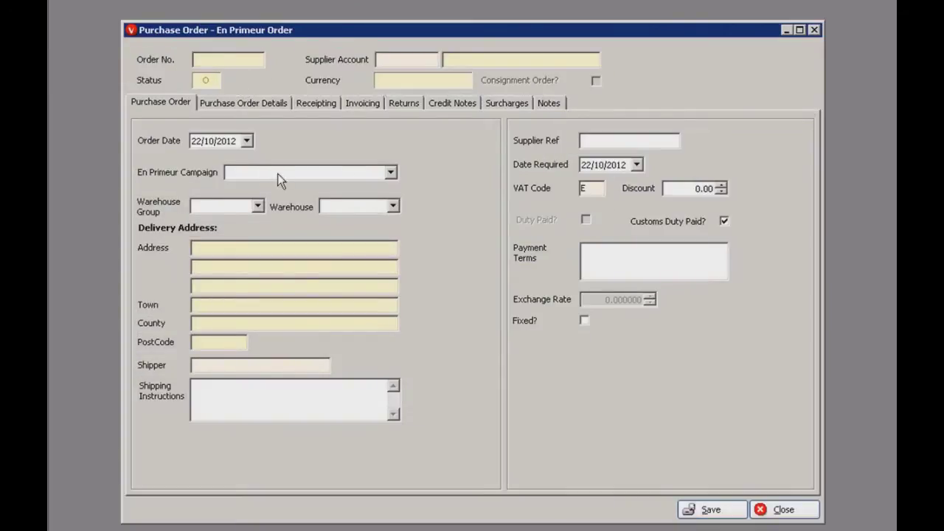
click(390, 174)
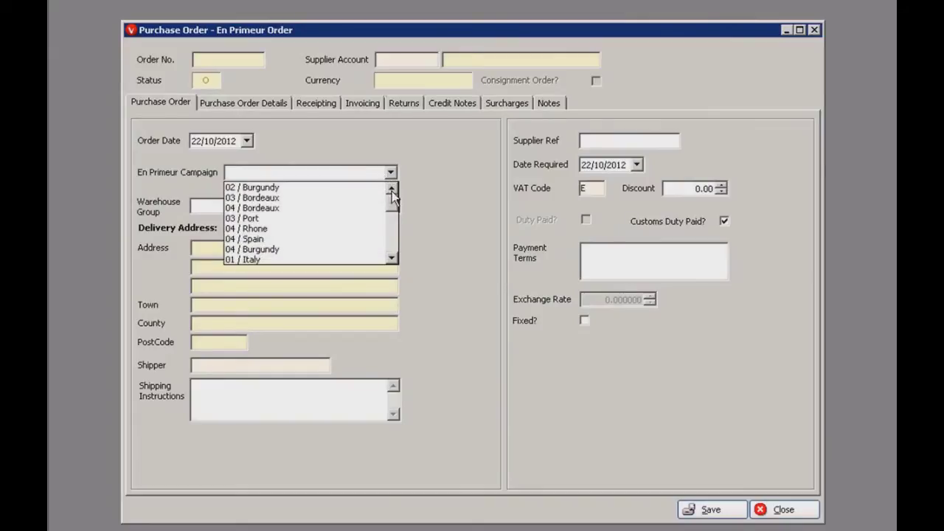
drag(393, 201, 392, 243)
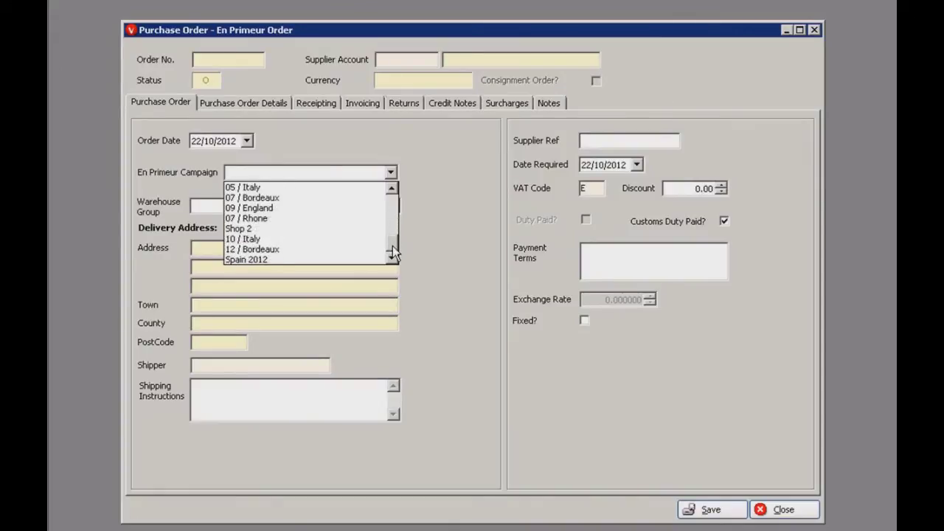
click(329, 218)
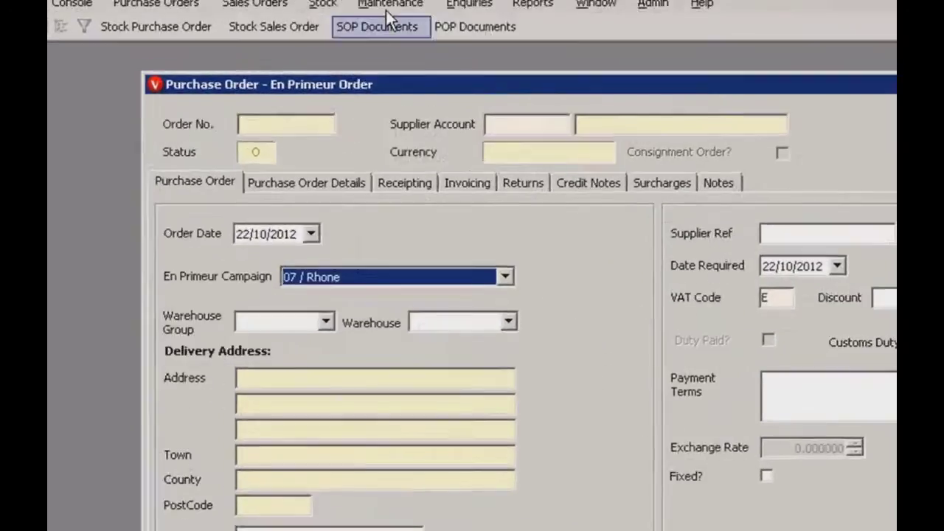
click(390, 6)
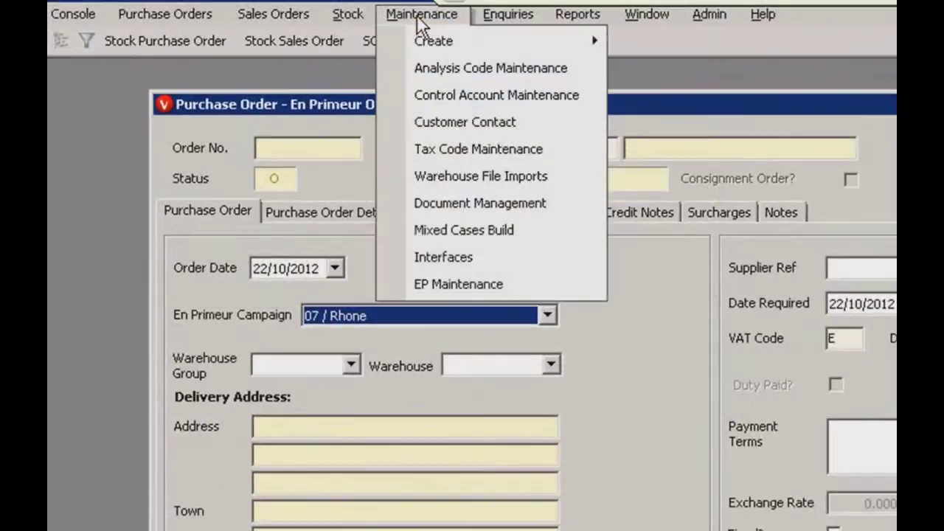
mouse_move(435, 37)
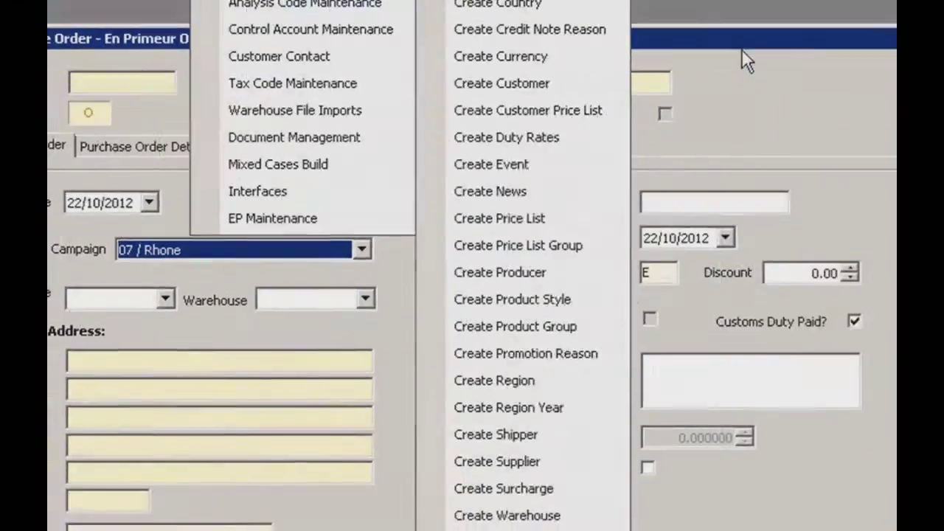
key(Escape)
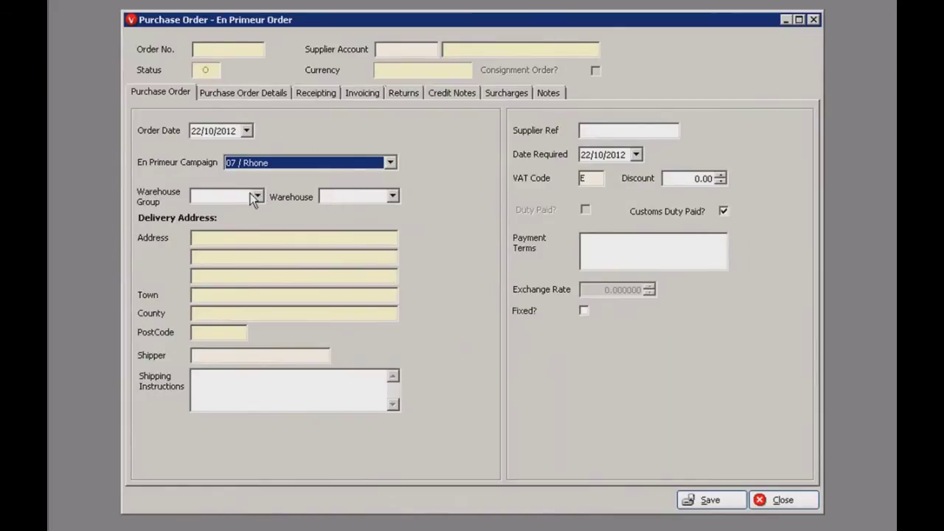
click(256, 196)
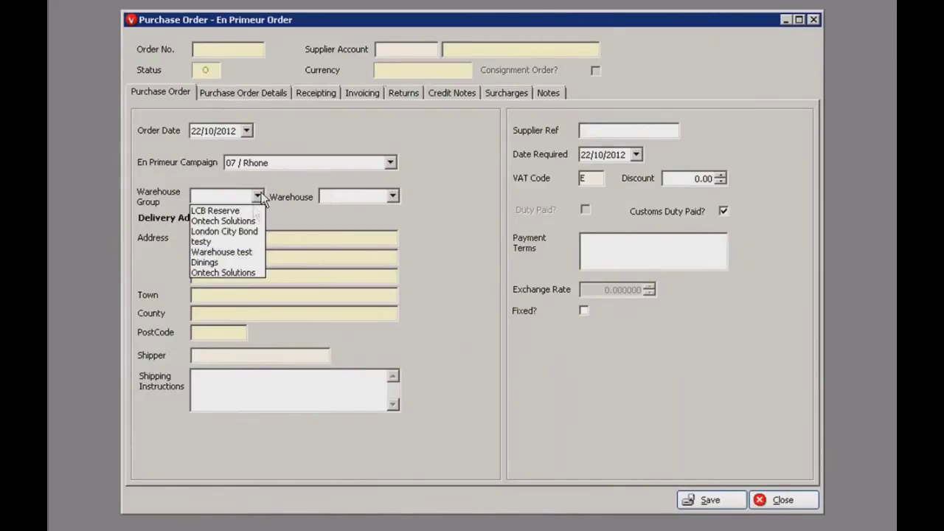
Deliver to Ontech Solutions / OTS Office and browse the product lines, Receipting, Invoicing, Returns, Credit Notes and Surcharges tabs
click(253, 221)
click(392, 197)
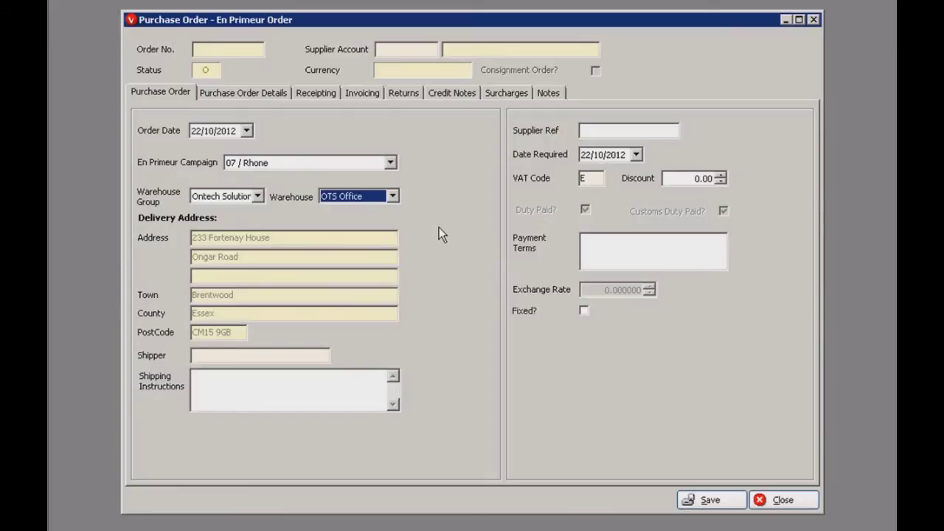
click(249, 98)
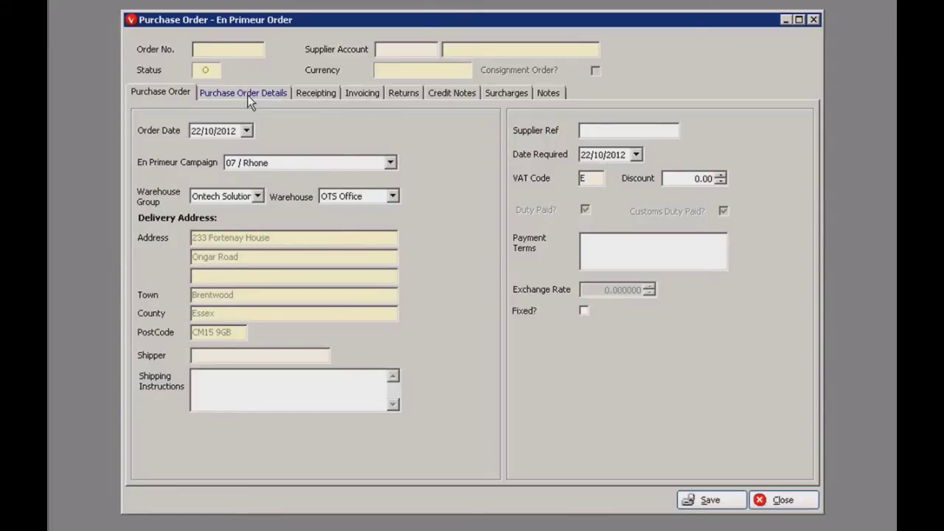
click(247, 95)
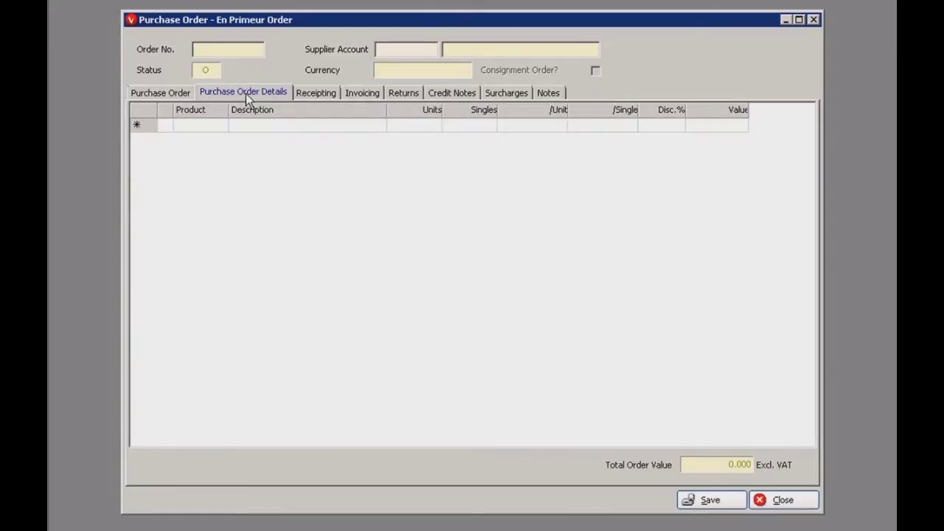
click(318, 93)
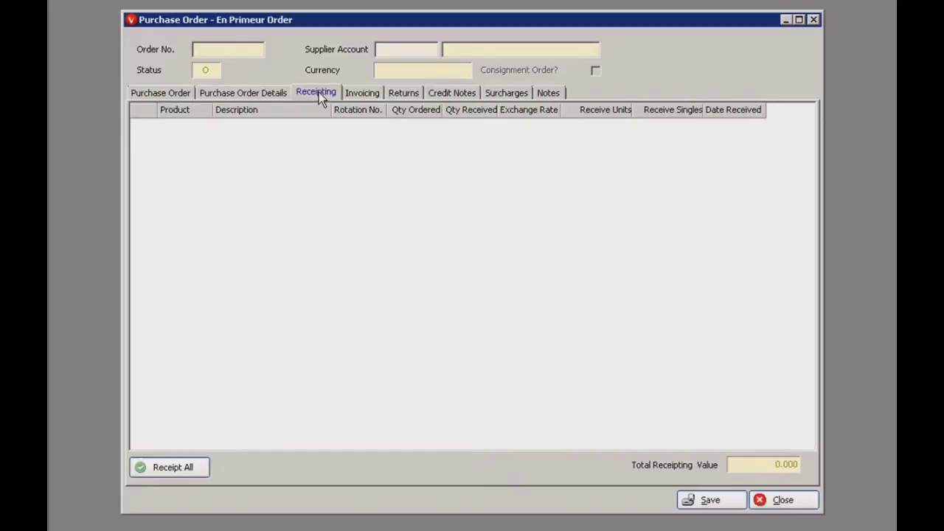
click(373, 95)
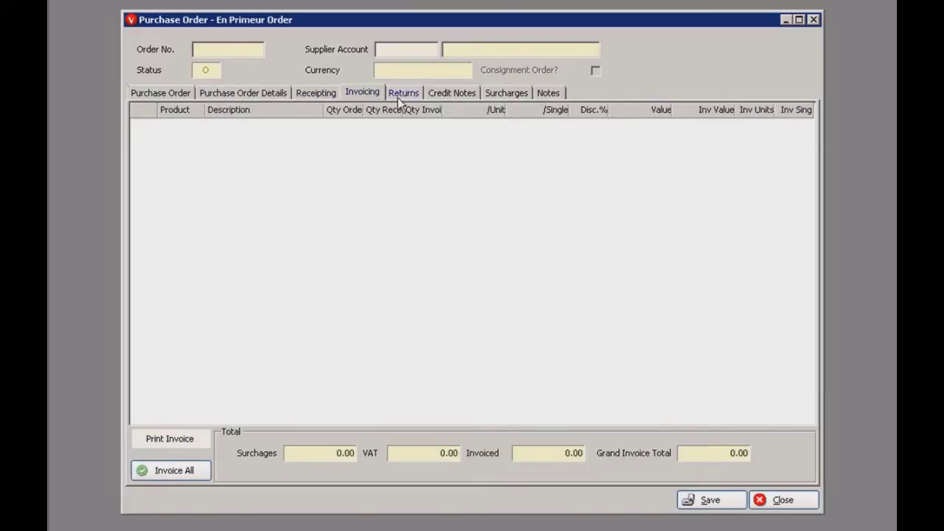
click(397, 97)
click(435, 100)
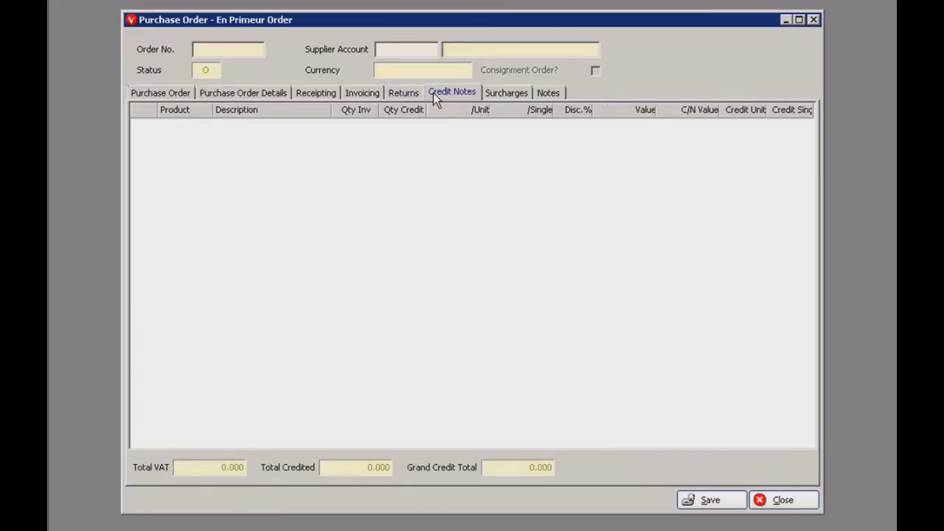
click(493, 93)
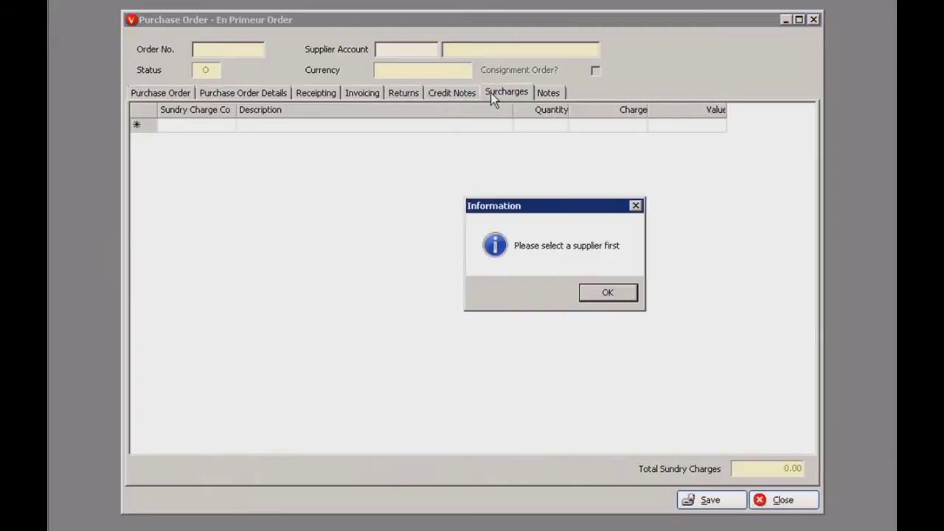
click(600, 293)
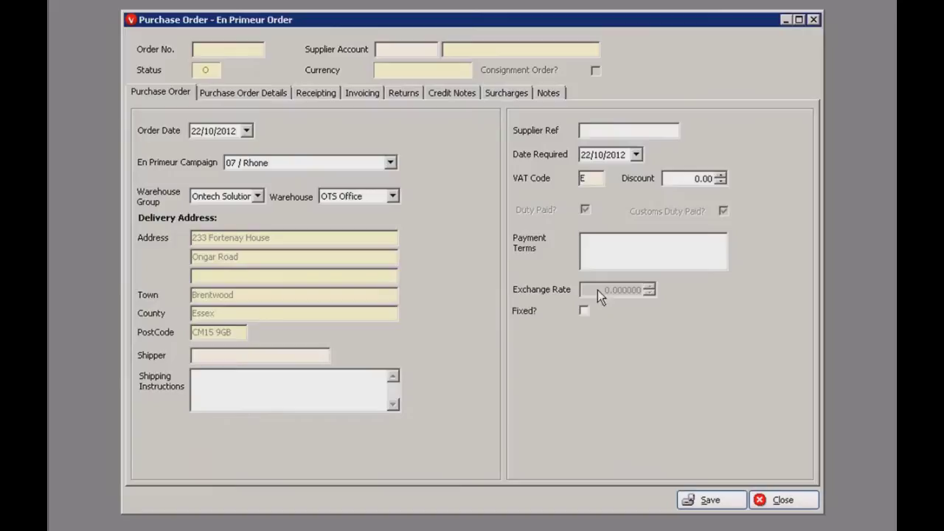
Try a sample note on the Notes tab, then close the order without saving
click(552, 98)
click(172, 129)
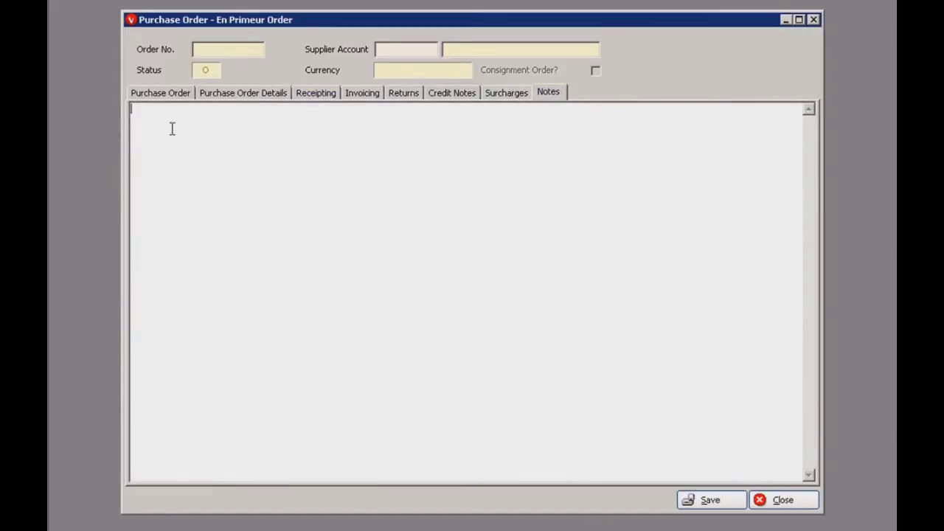
text(Notes notes not)
key(BackSpace)
key(BackSpace)
key(BackSpace)
key(BackSpace)
key(BackSpace)
key(BackSpace)
key(BackSpace)
key(BackSpace)
key(BackSpace)
key(BackSpace)
key(BackSpace)
key(BackSpace)
key(BackSpace)
key(BackSpace)
key(BackSpace)
click(140, 94)
click(778, 499)
click(583, 293)
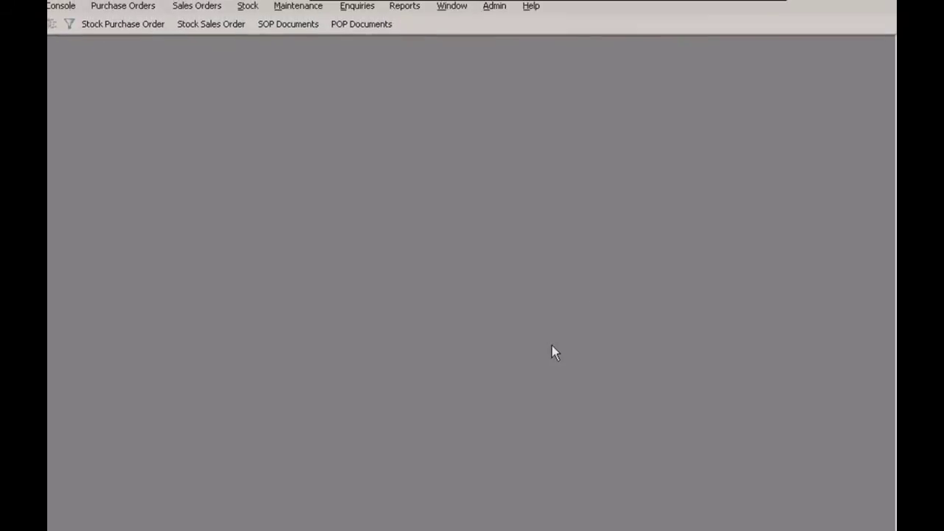
Open En Primeur order allocation for Ontech Solutions, campaign 07 / Rhone
click(192, 13)
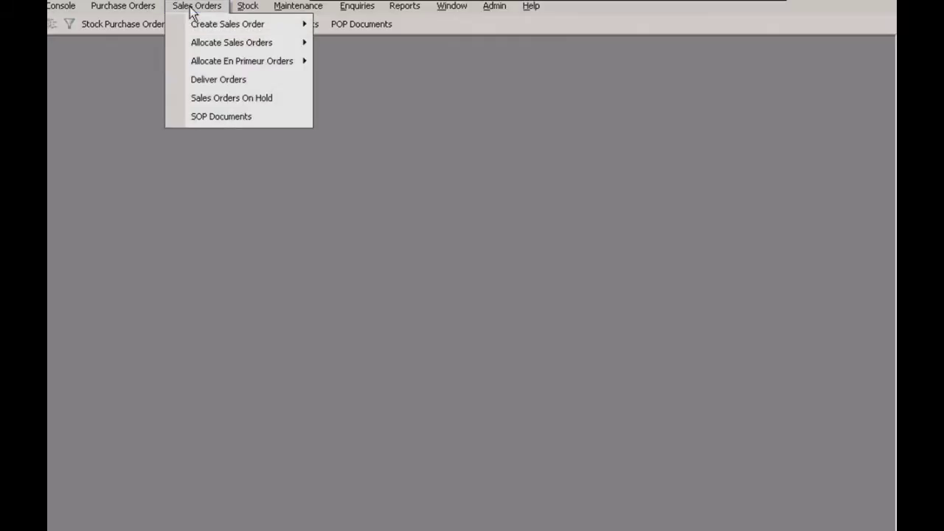
mouse_move(208, 47)
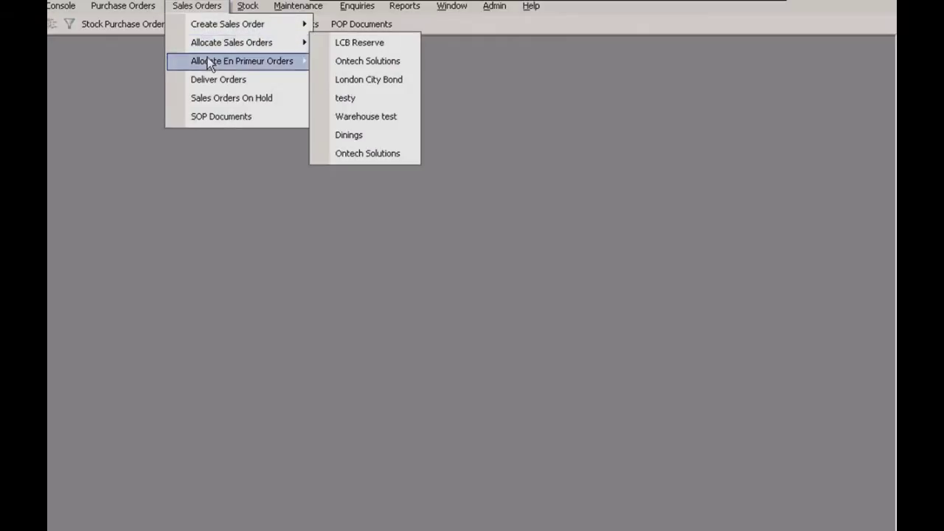
mouse_move(233, 63)
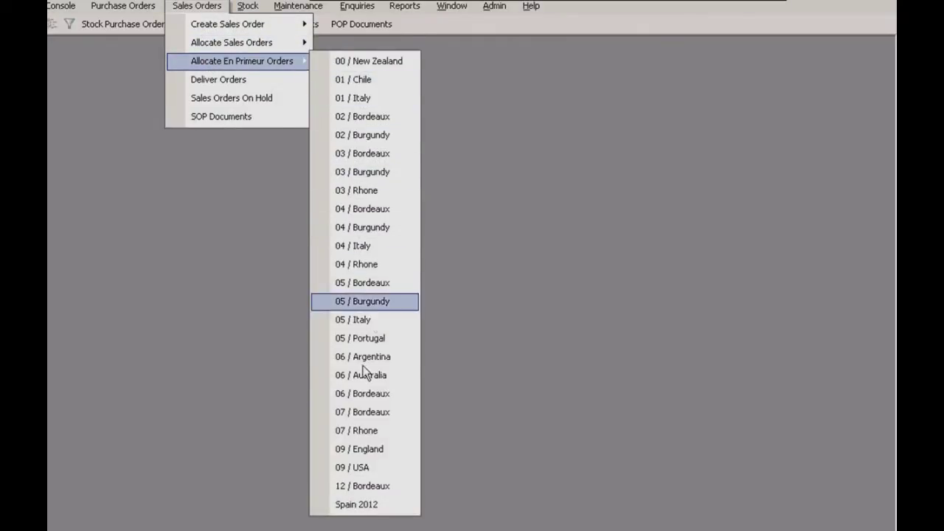
click(356, 429)
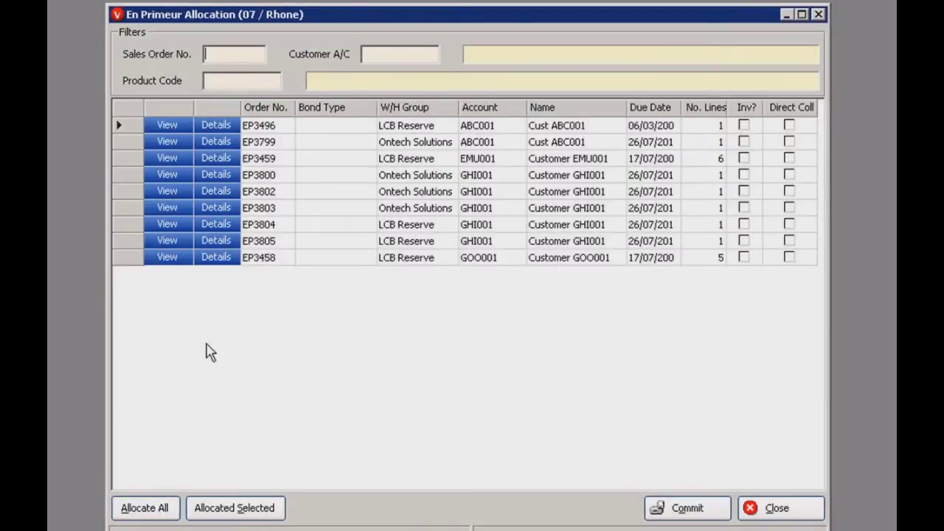
Allocate all 07 / Rhone orders, view the first order, then close the allocation unsaved
click(155, 505)
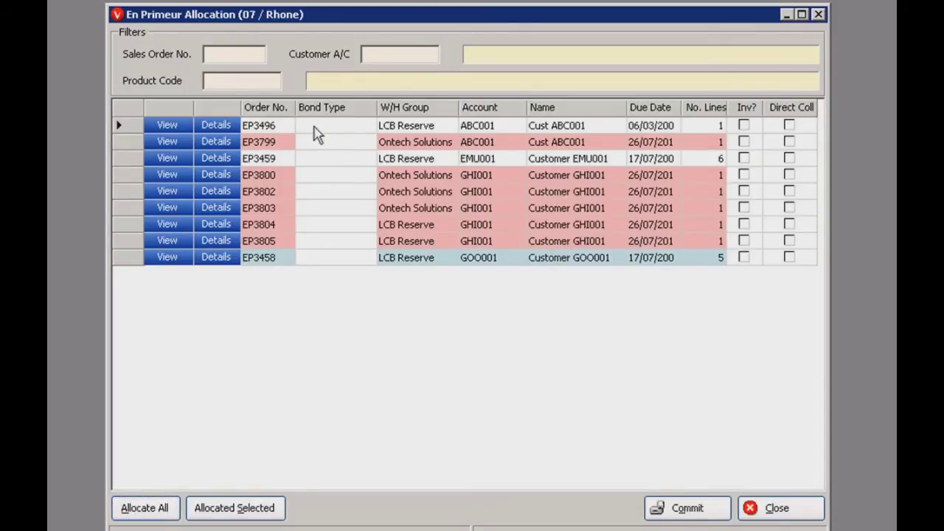
click(169, 125)
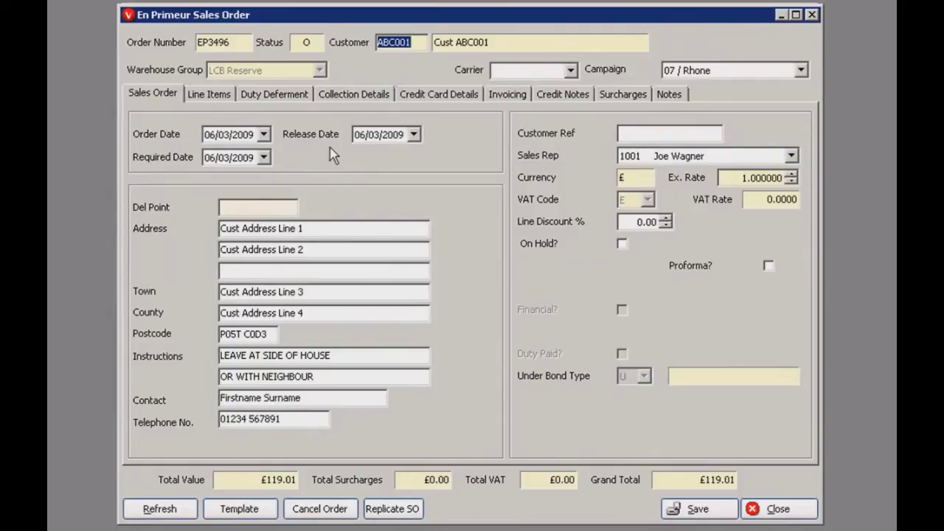
click(760, 507)
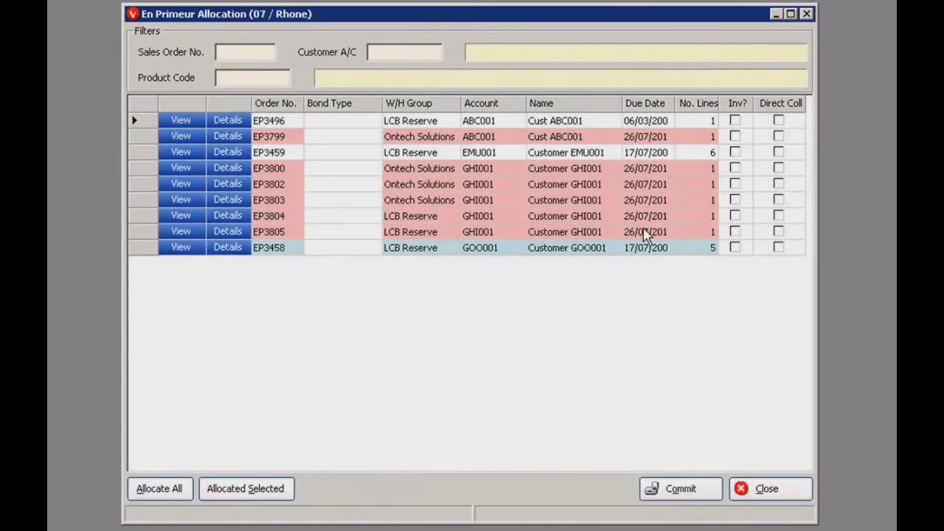
click(745, 491)
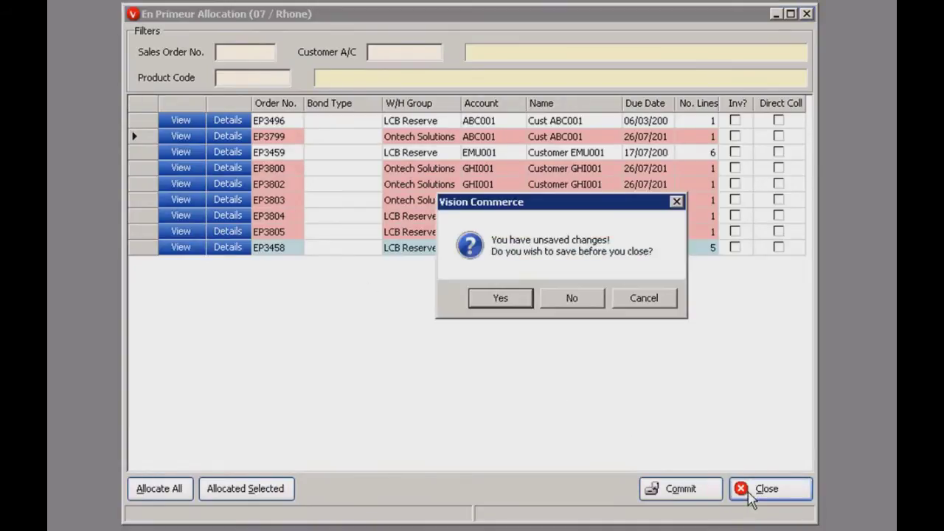
click(570, 298)
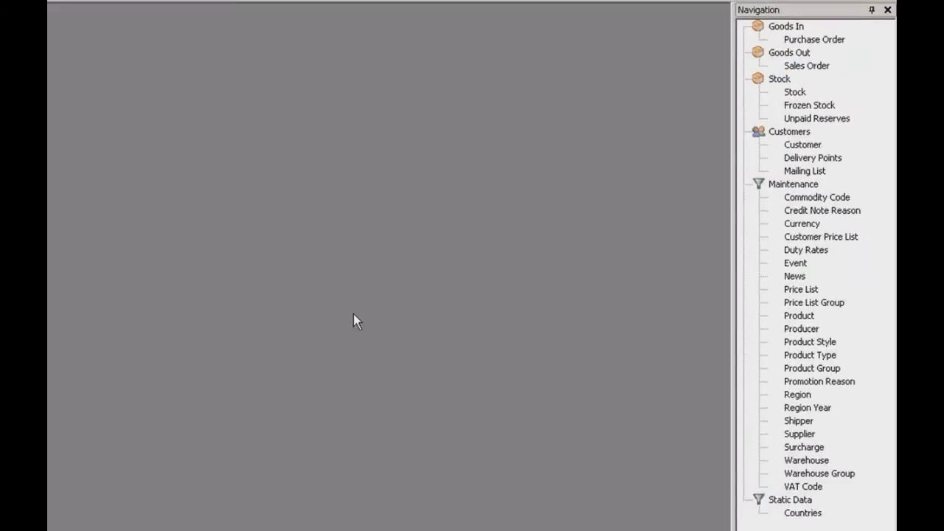
click(800, 140)
Search by the customer's account code and view their Credit Control terms
click(820, 44)
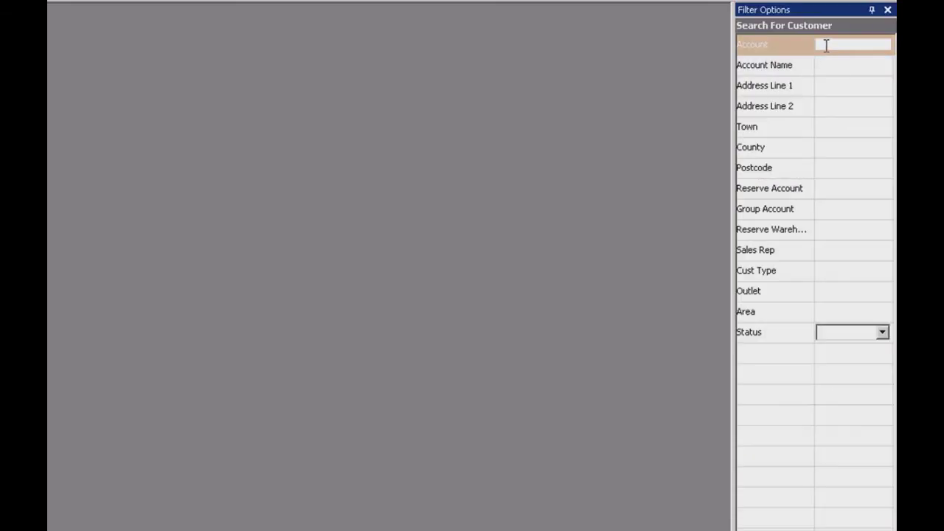
text(abc001)
key(Return)
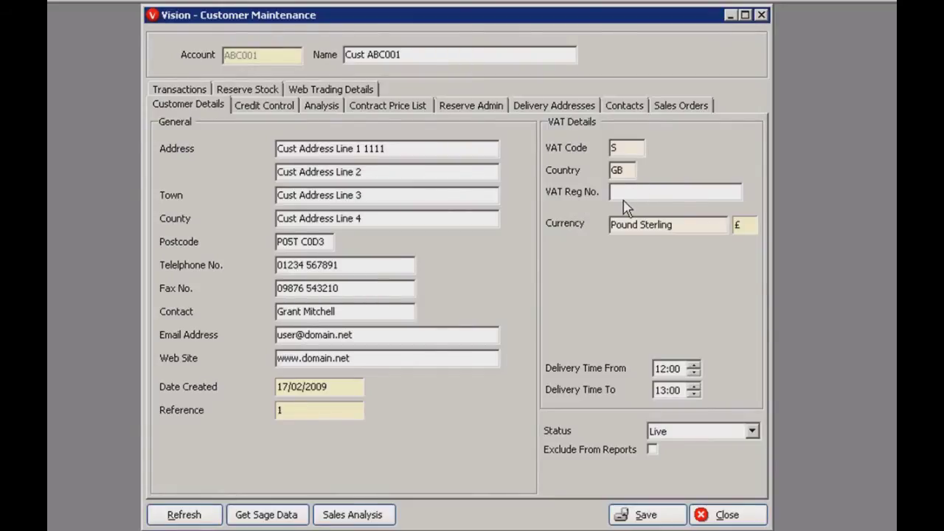
click(266, 105)
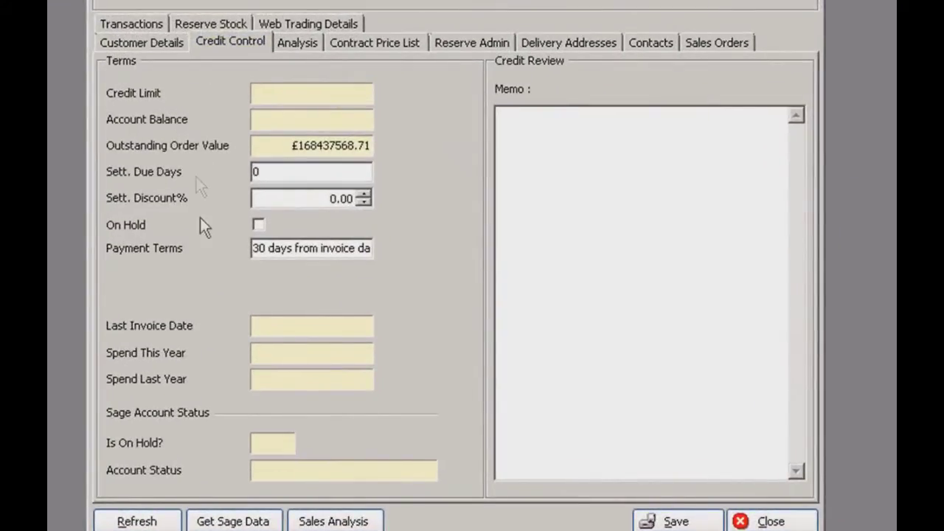
Pull the customer's credit limit and balance figures from Sage, then view the Analysis tab
click(223, 521)
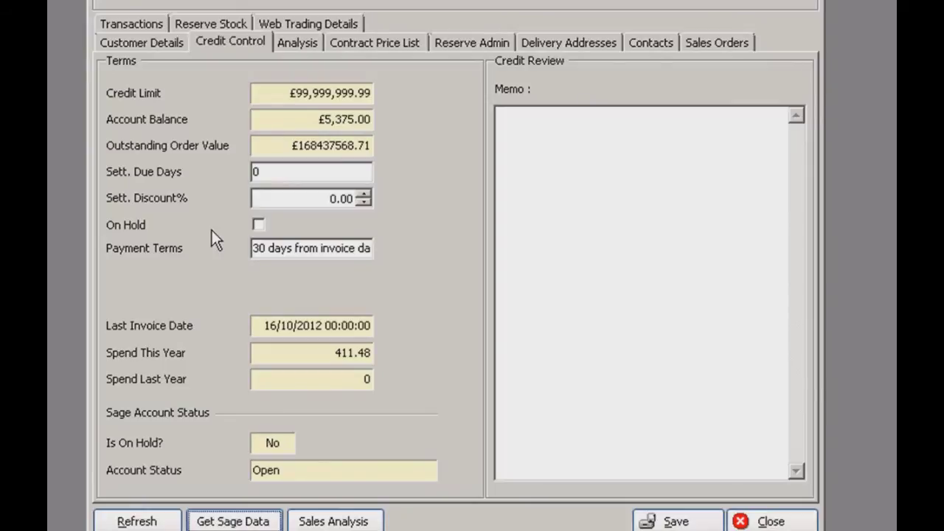
click(305, 44)
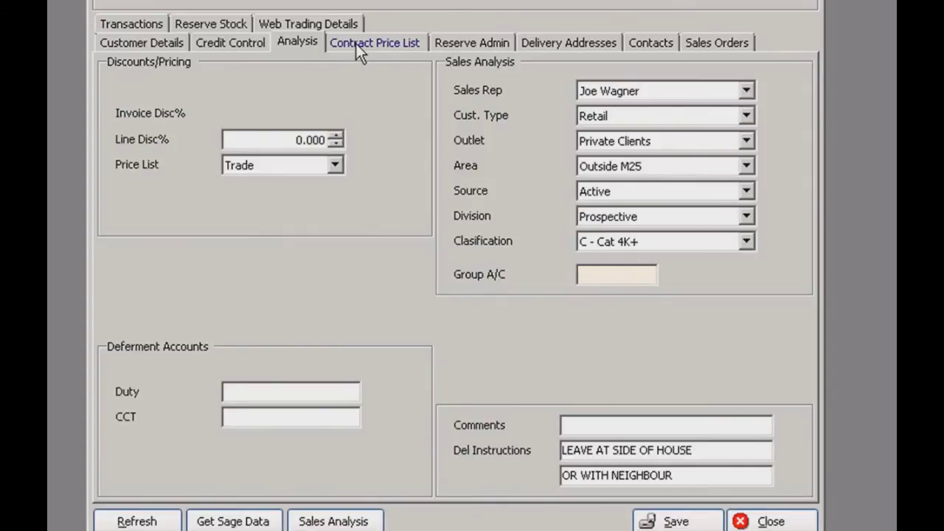
Review the customer's Reserve Admin, Delivery Addresses and Contacts tabs
click(461, 40)
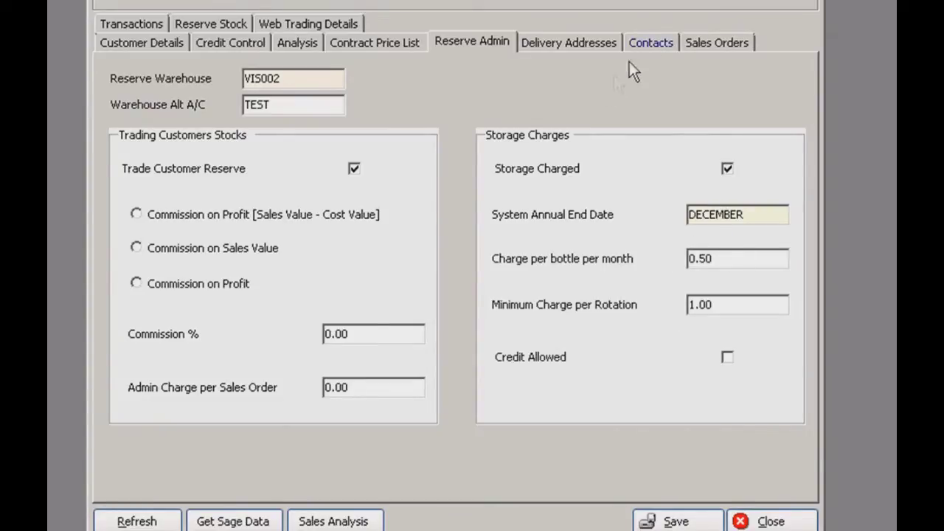
click(551, 46)
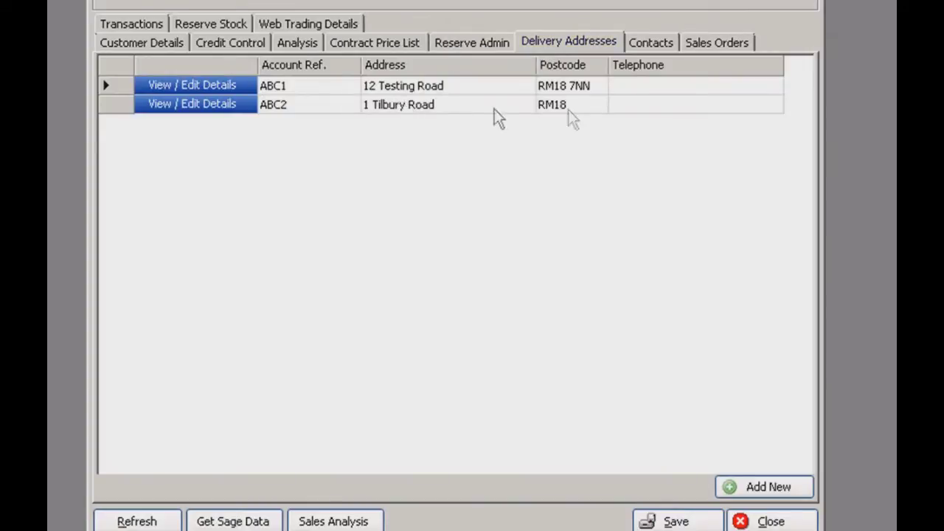
click(650, 42)
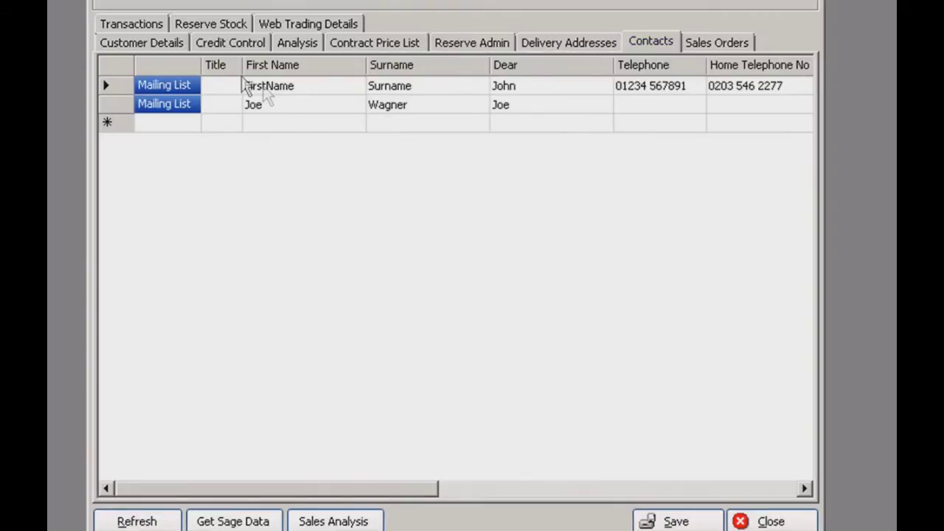
Look through the first contact's mailing lists, close them, and list the customer's outstanding sales orders
click(164, 85)
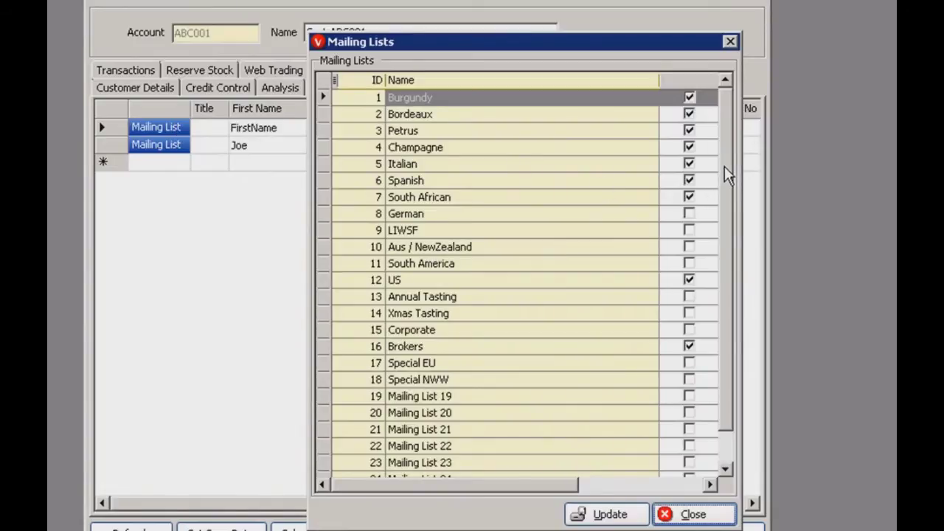
mouse_move(724, 166)
mouse_down()
mouse_move(728, 229)
mouse_move(722, 151)
mouse_up()
drag(724, 145, 727, 255)
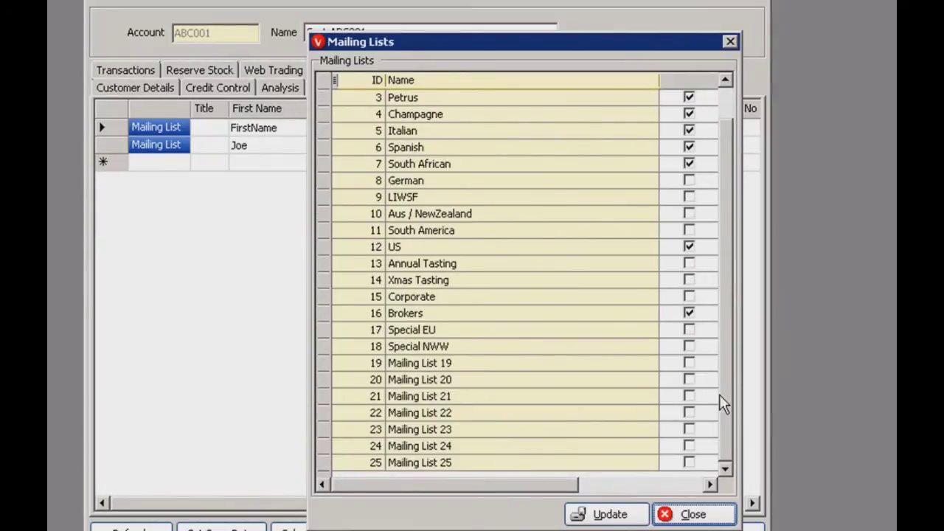
scroll(723, 404, up, 2)
click(692, 514)
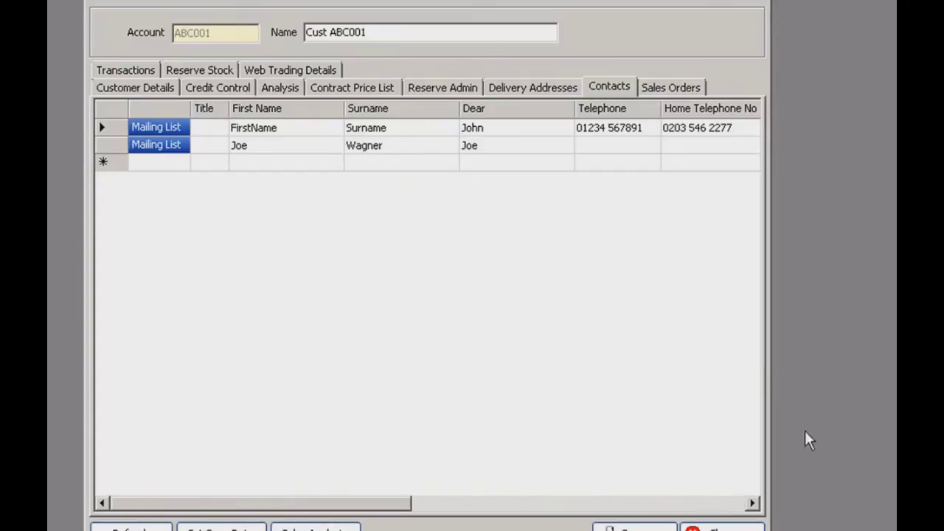
click(669, 87)
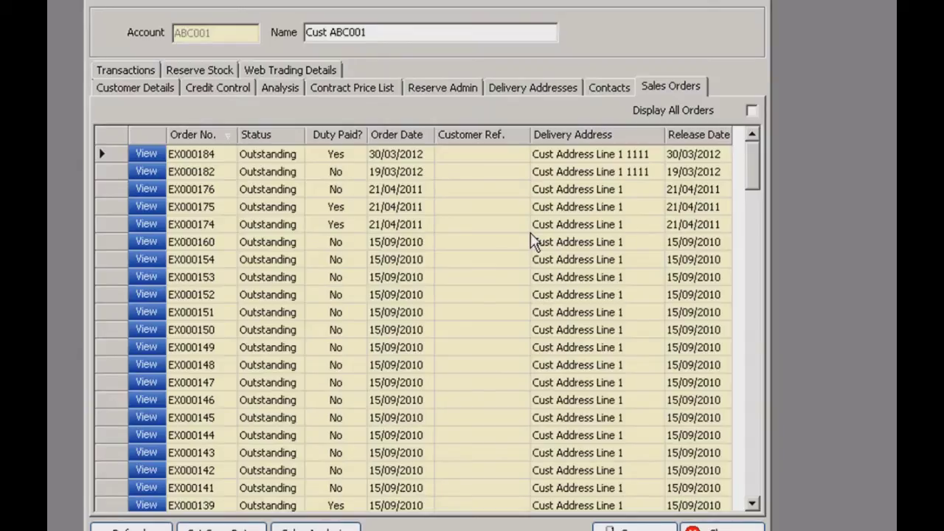
Toggle Display All Orders on and off twice, then show the customer's transactions with aged balances
click(751, 109)
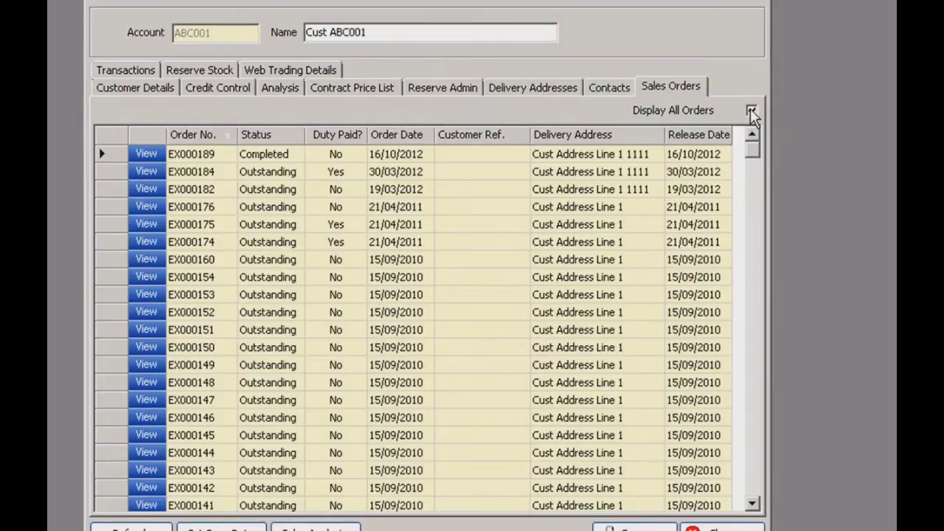
click(750, 109)
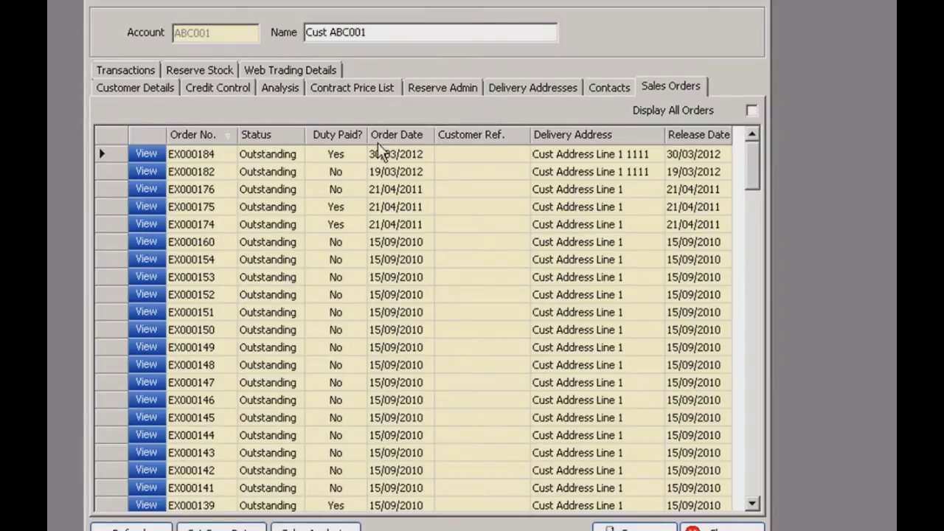
click(750, 110)
click(751, 111)
click(134, 66)
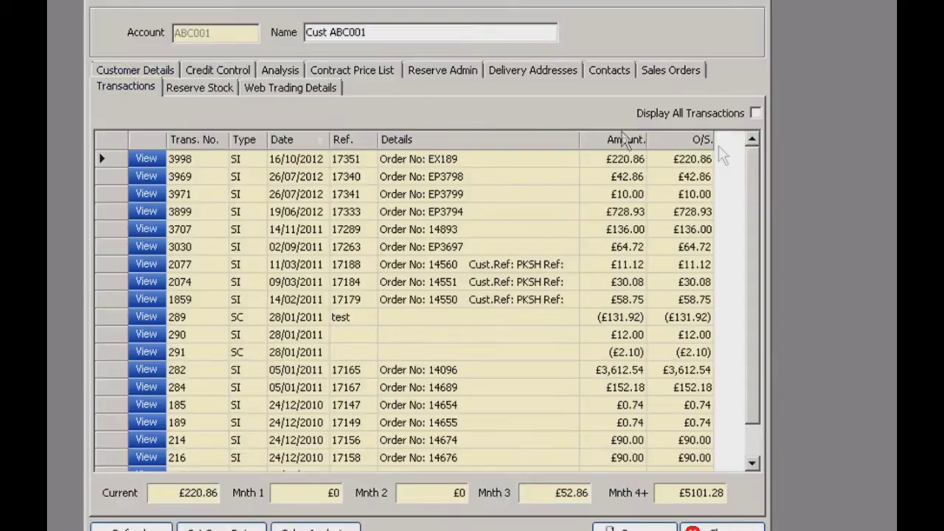
Tick Display All Transactions, then show the 13 reserve stock lines held for the customer
click(755, 113)
click(193, 88)
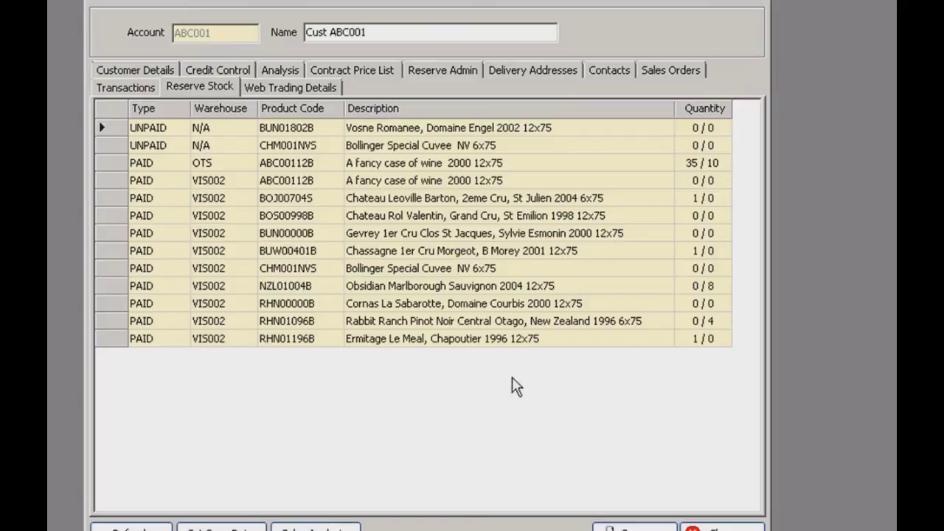
Review the customer's Web Trading Details, then view and close the customer's sales analysis
click(249, 89)
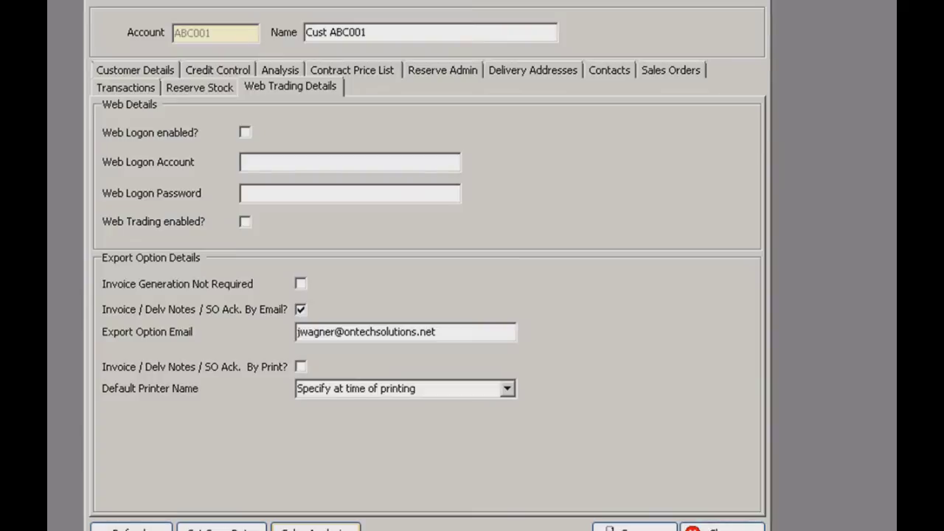
click(315, 528)
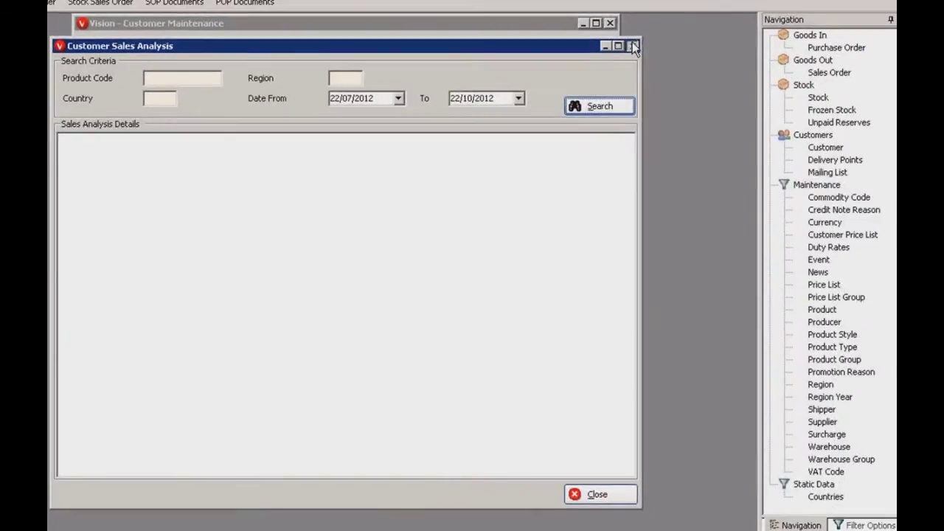
click(633, 46)
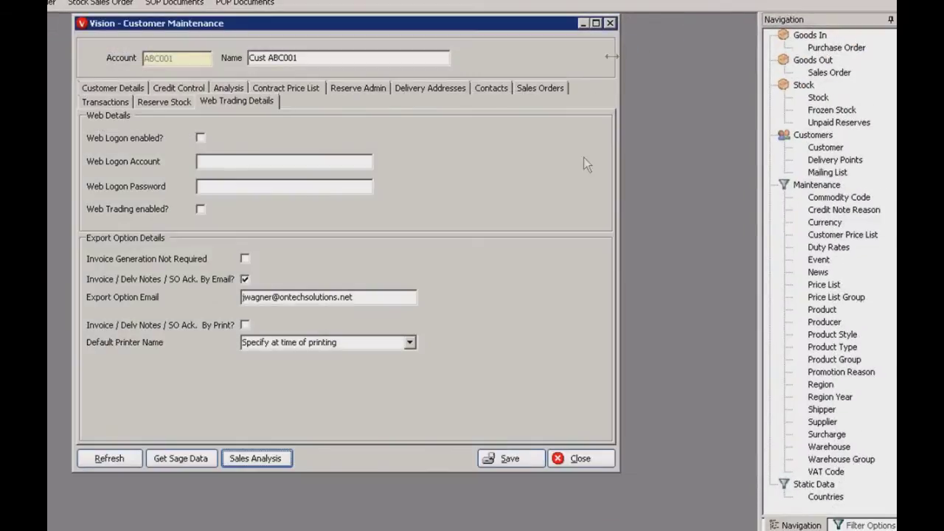
Close the customer record without saving changes and bring up the product search filters
click(576, 459)
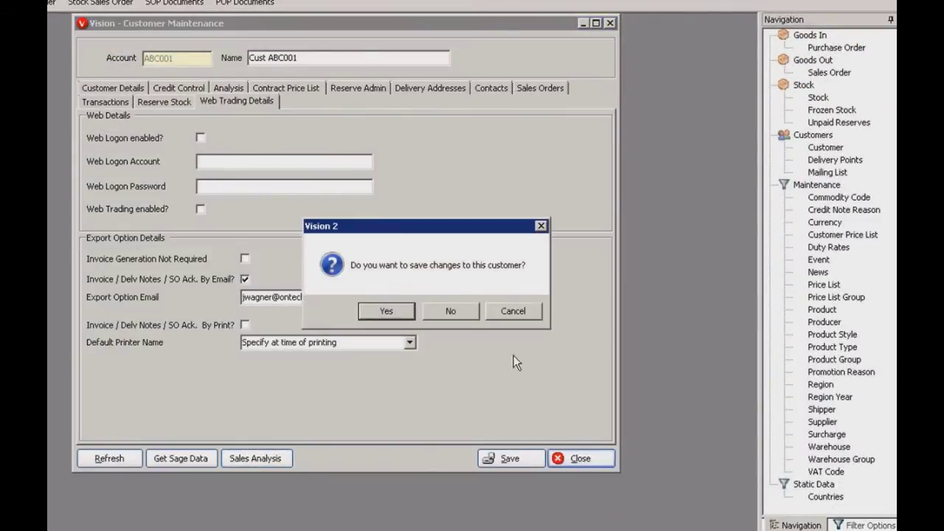
click(450, 311)
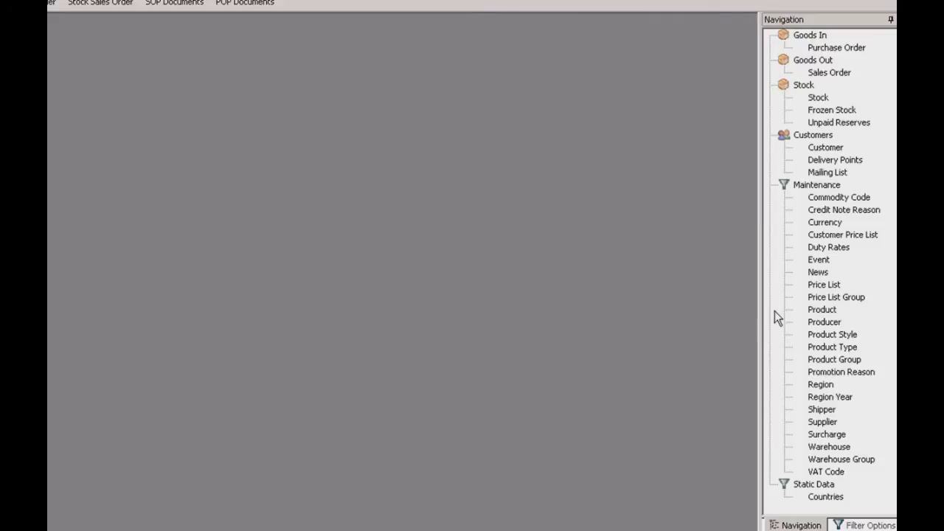
click(821, 310)
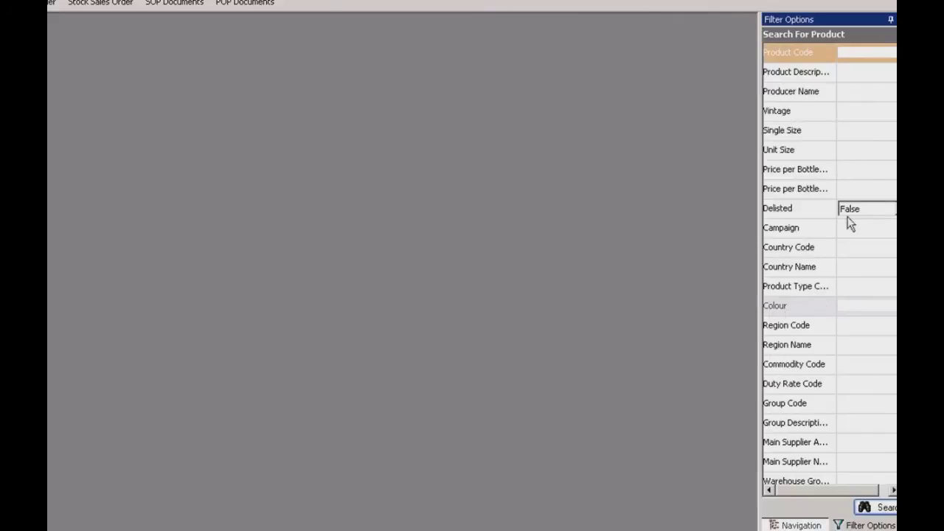
Run the product search and open the Bollinger Special Cuvee record
click(887, 508)
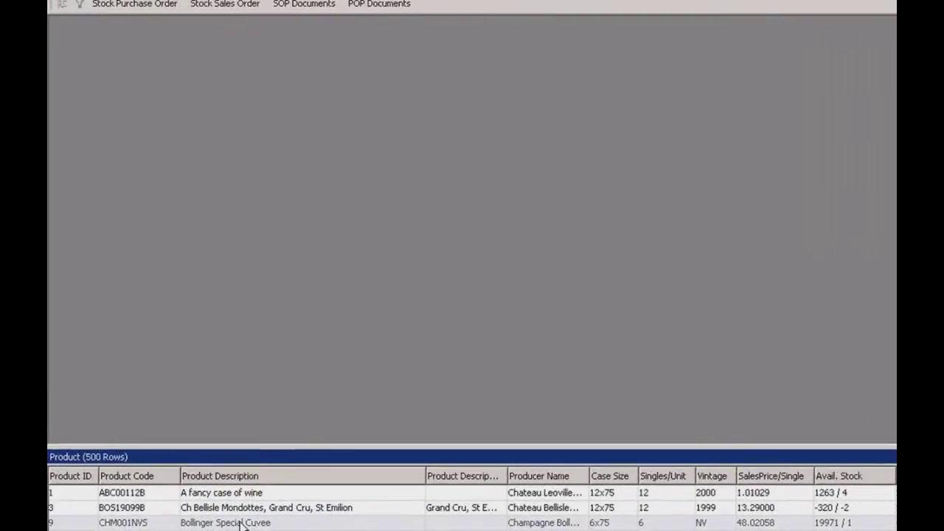
click(118, 488)
double_click(240, 524)
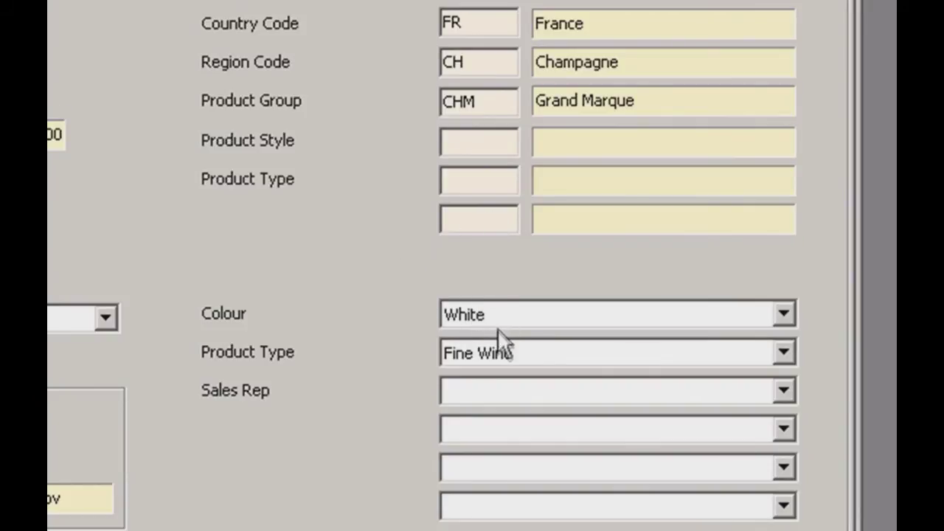
click(782, 353)
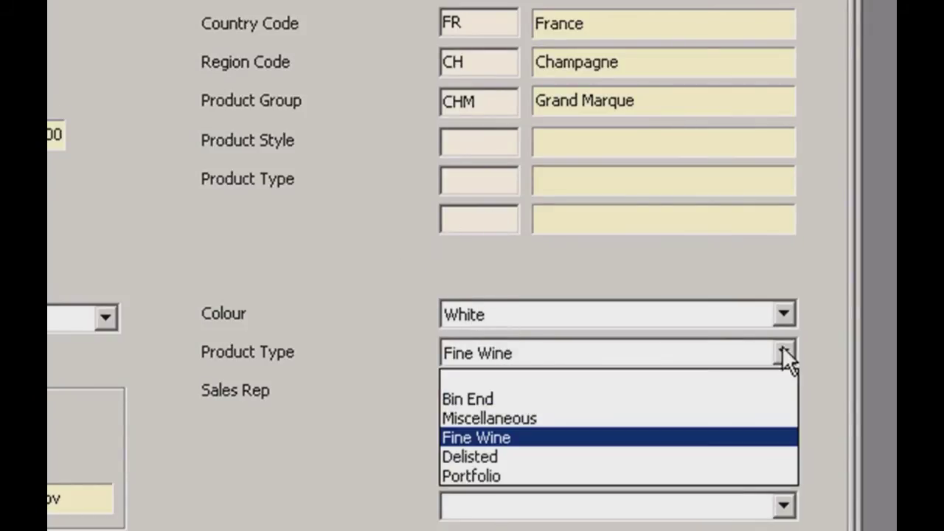
click(825, 322)
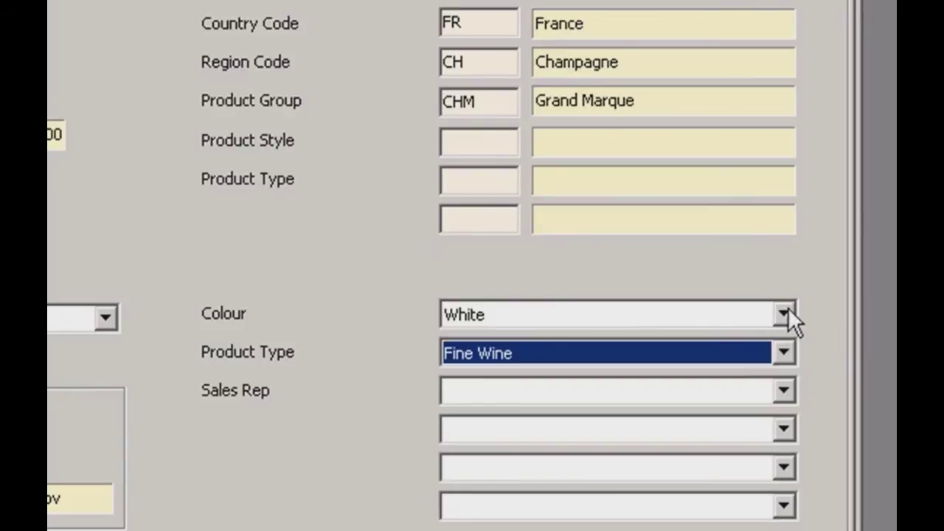
click(783, 315)
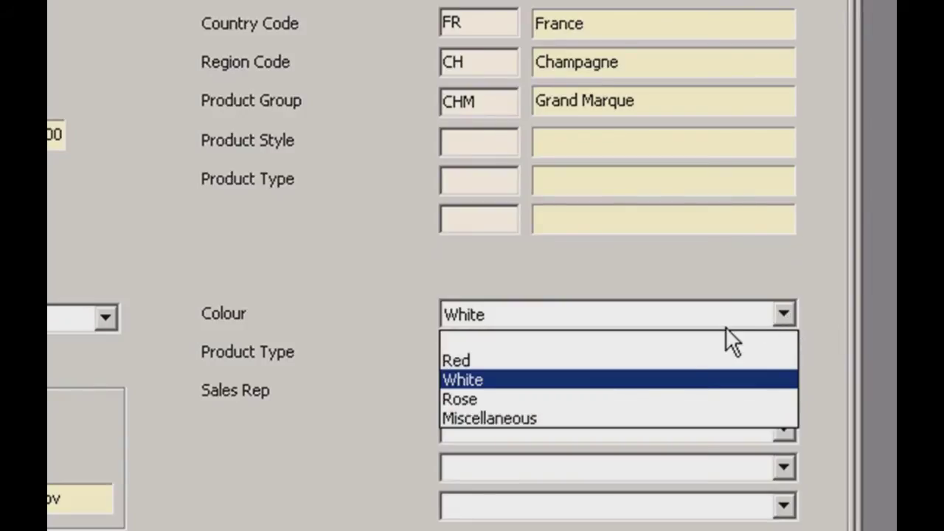
click(309, 307)
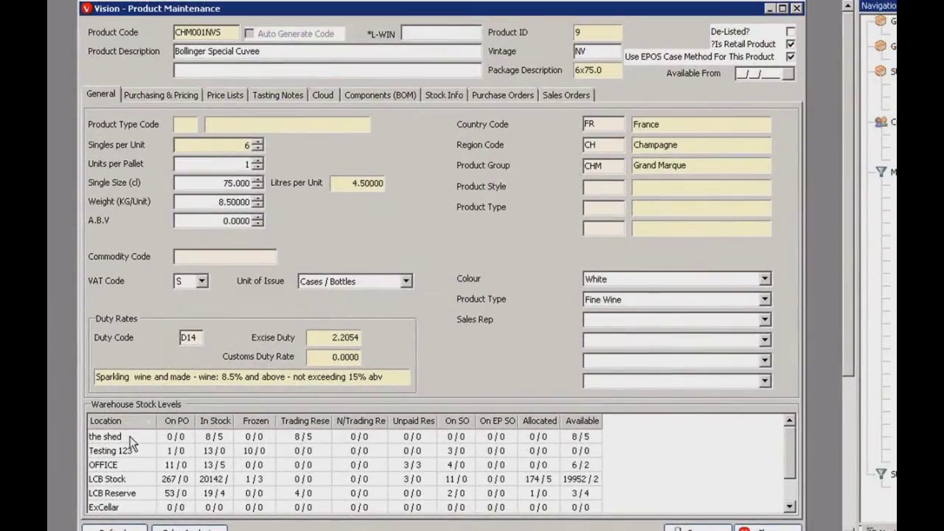
click(180, 528)
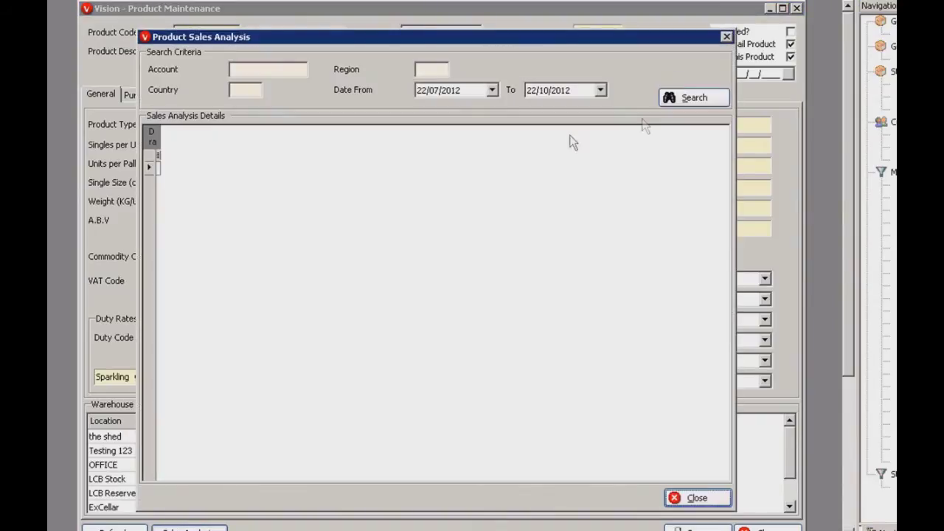
click(683, 100)
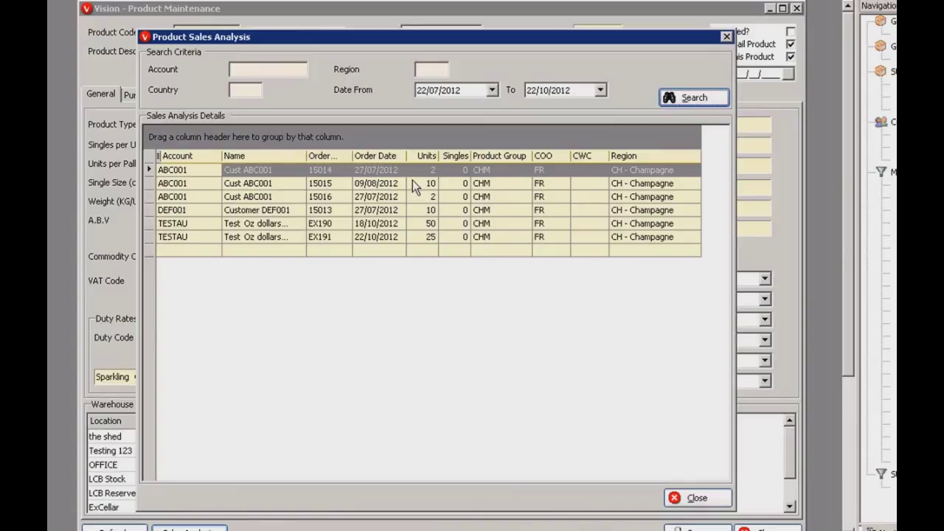
click(689, 498)
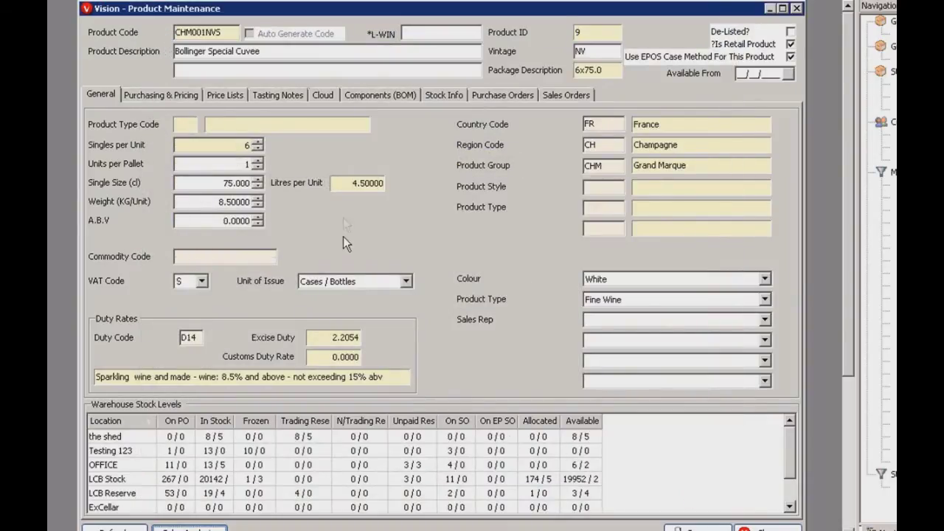
Filter Bollinger's price lists to Listed and view Ontech Solutions breaks: £120.00 for 1–9, £110.00 from 10
click(172, 95)
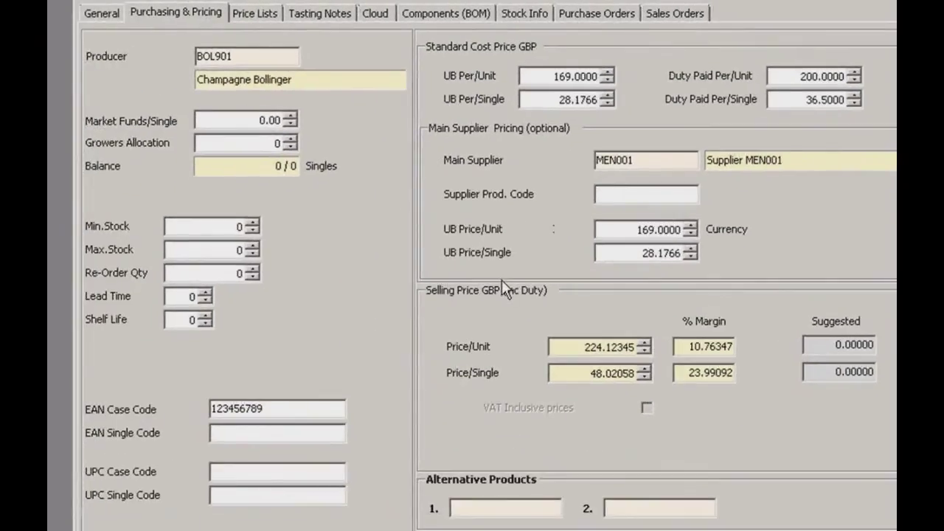
click(250, 16)
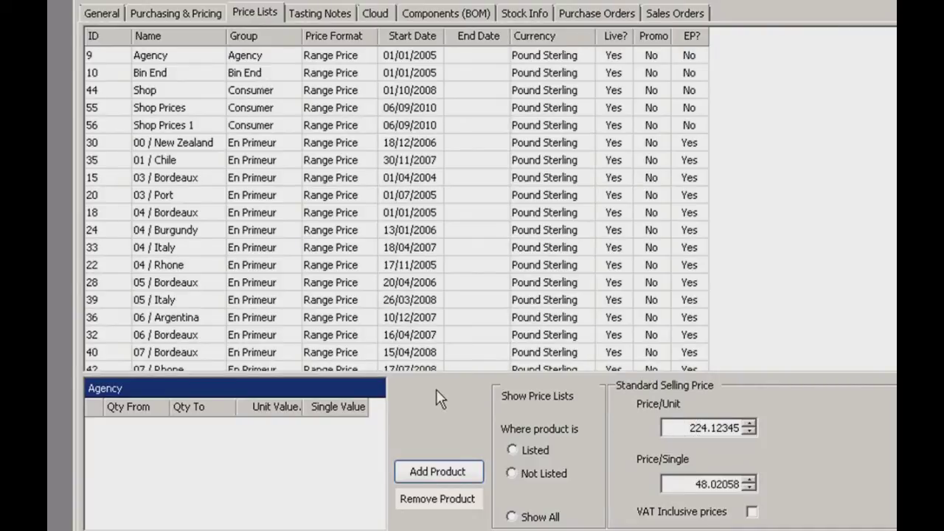
click(512, 449)
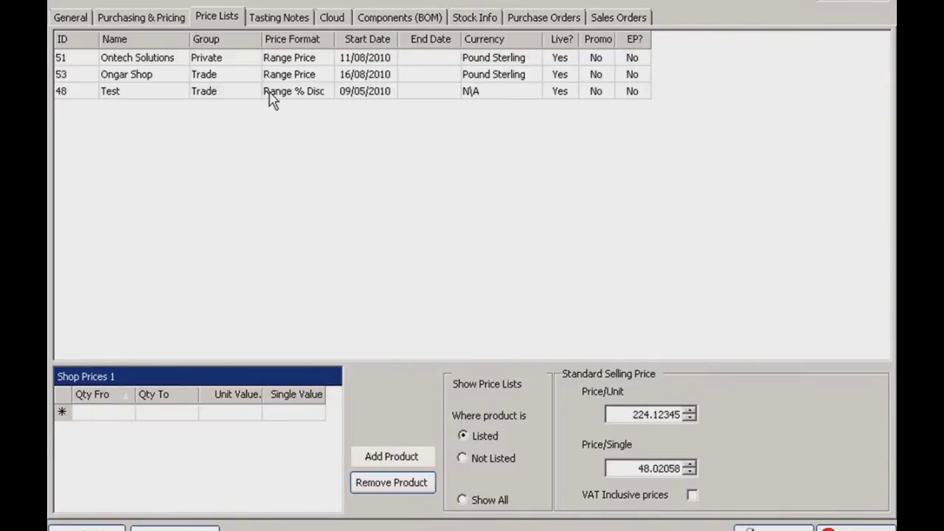
click(158, 59)
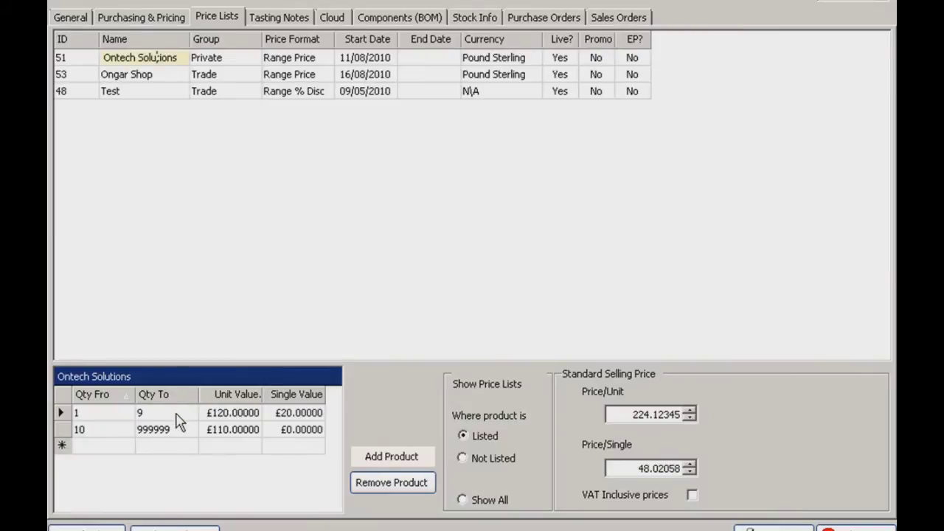
Remove Bollinger and its price ranges from Ontech Solutions, reselect that list, and add a new price-break row
click(378, 482)
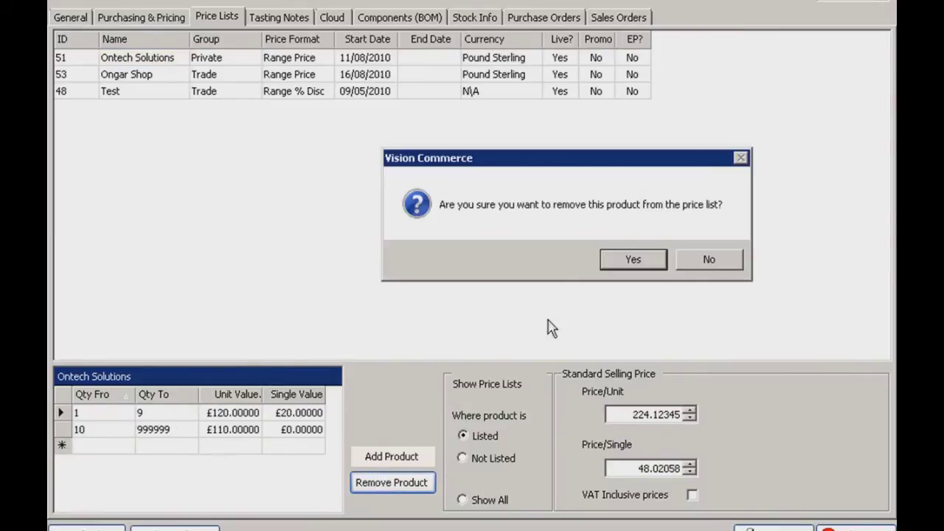
click(623, 261)
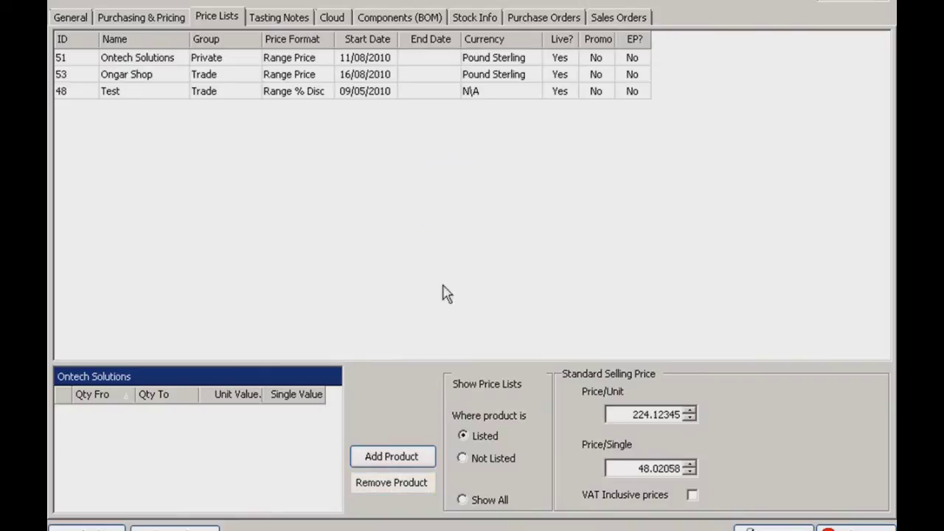
click(463, 458)
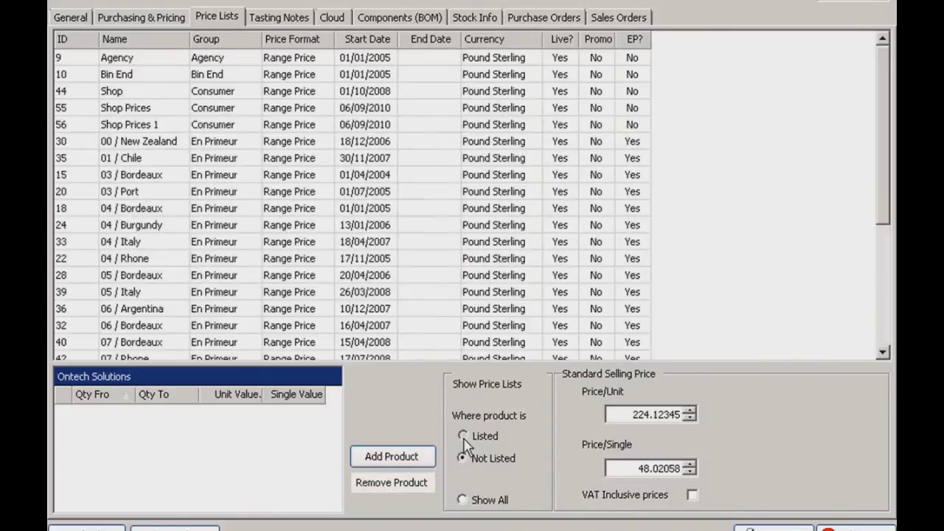
click(462, 435)
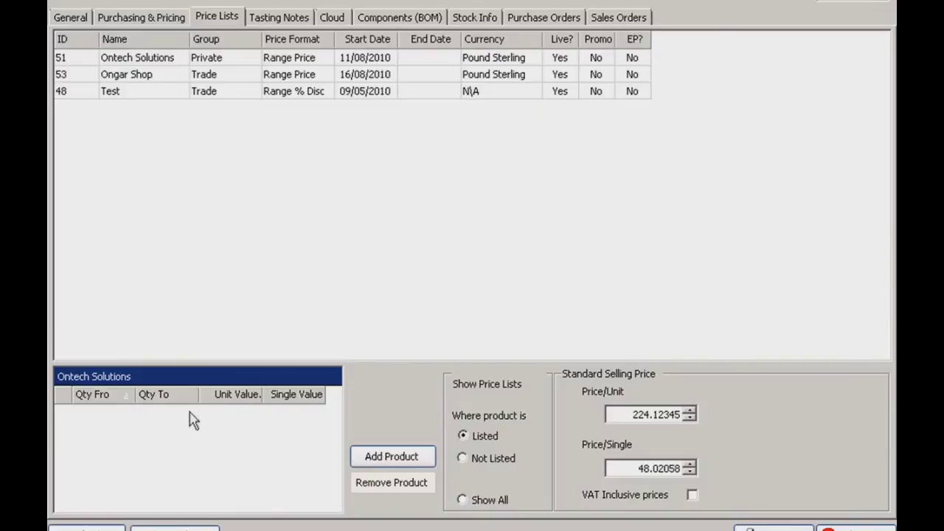
click(129, 59)
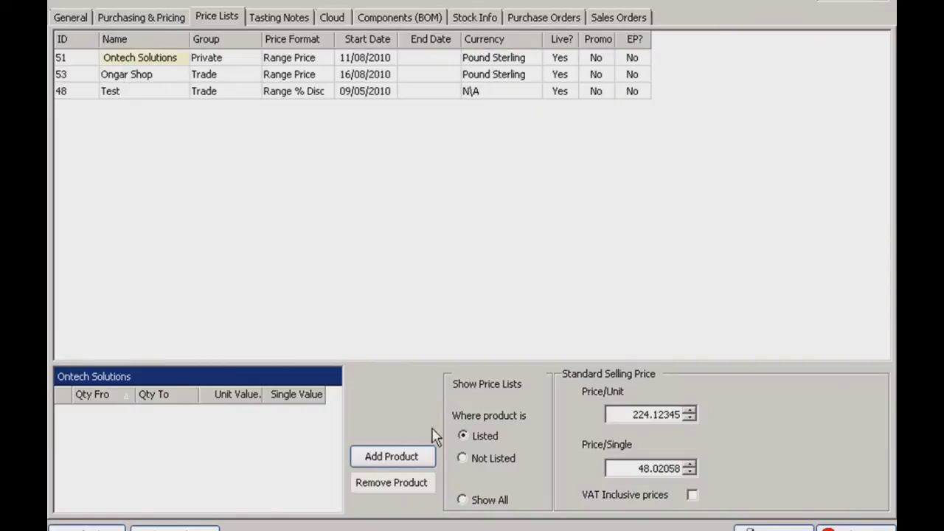
click(413, 456)
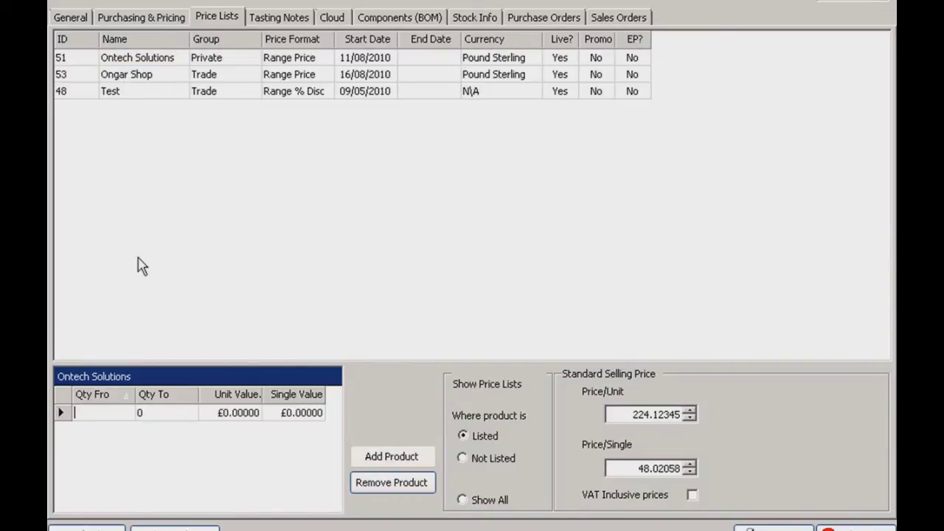
Enter the tasting note author's name, add a note, then bring up the Cloud L-WIN and Livex section
click(287, 18)
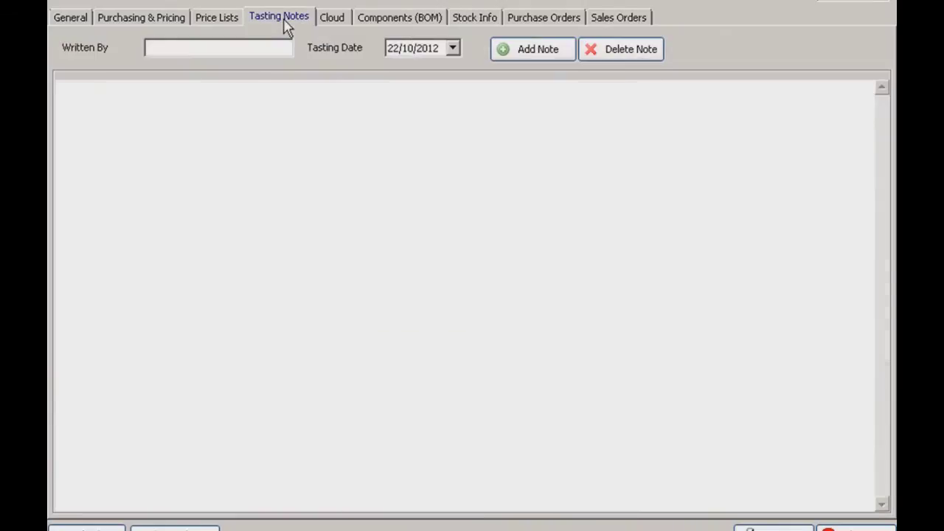
click(209, 50)
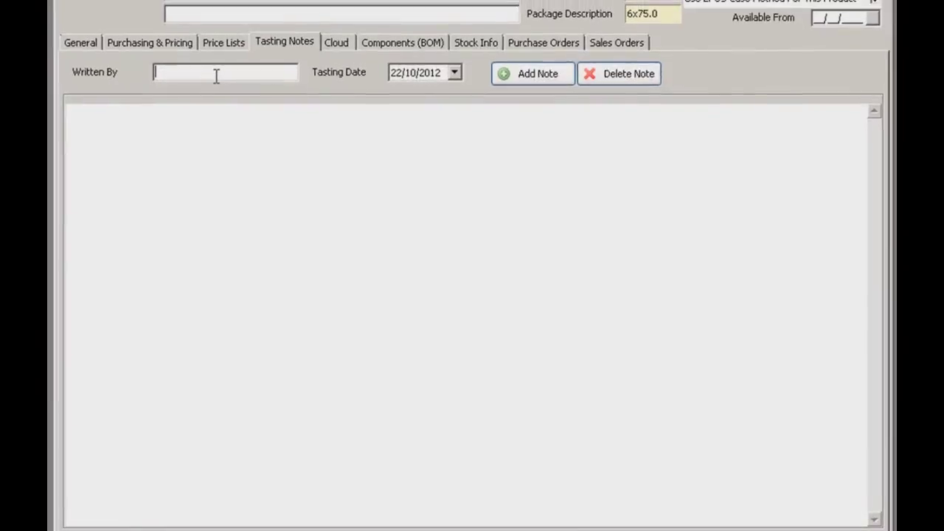
text(Matt)
click(537, 74)
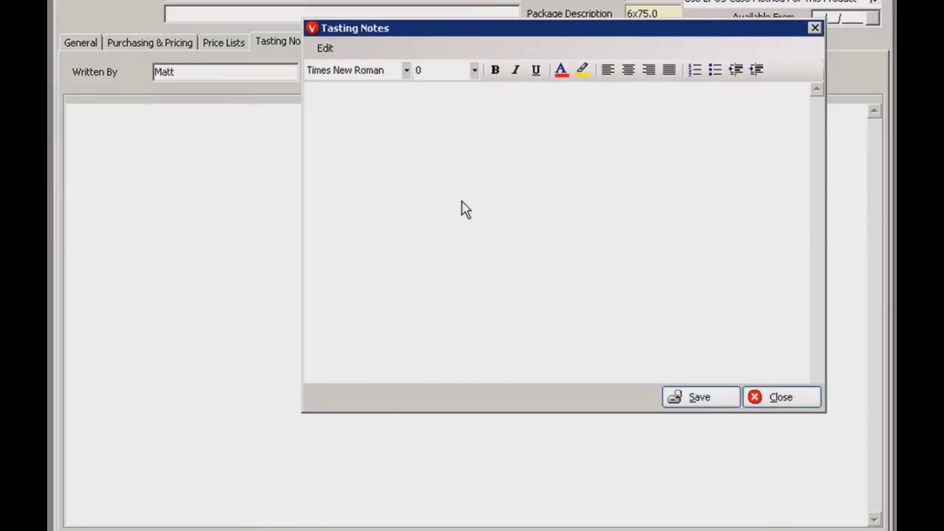
click(778, 398)
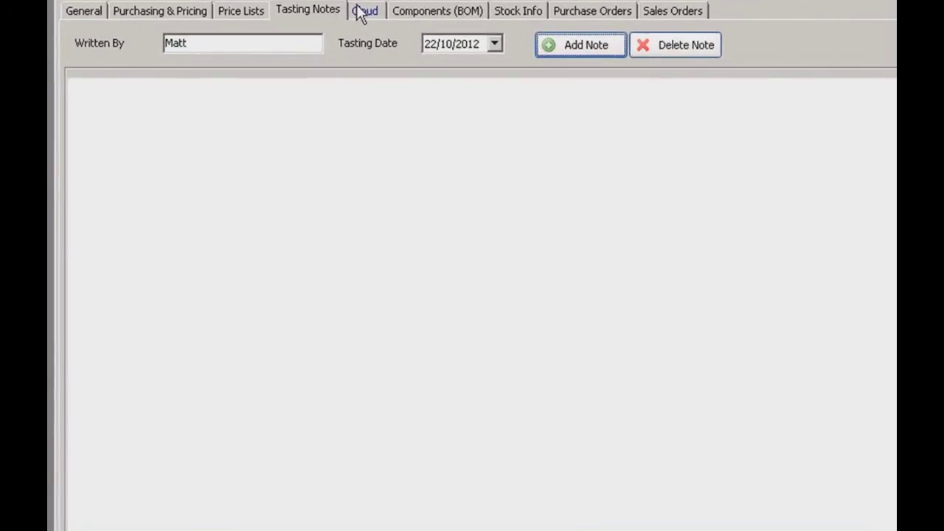
click(361, 12)
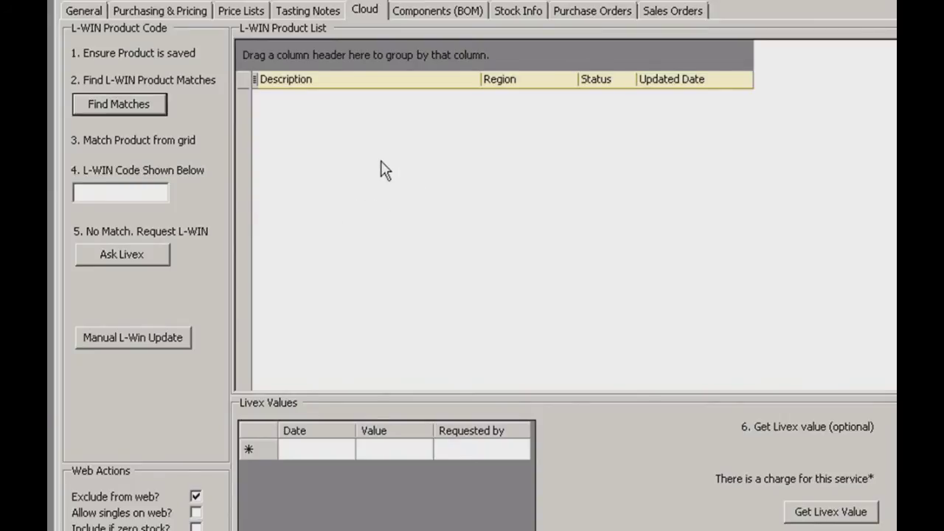
On Components (BOM), set extended description 'Xmas bun', Enter Product First, and Mixed case build
click(424, 17)
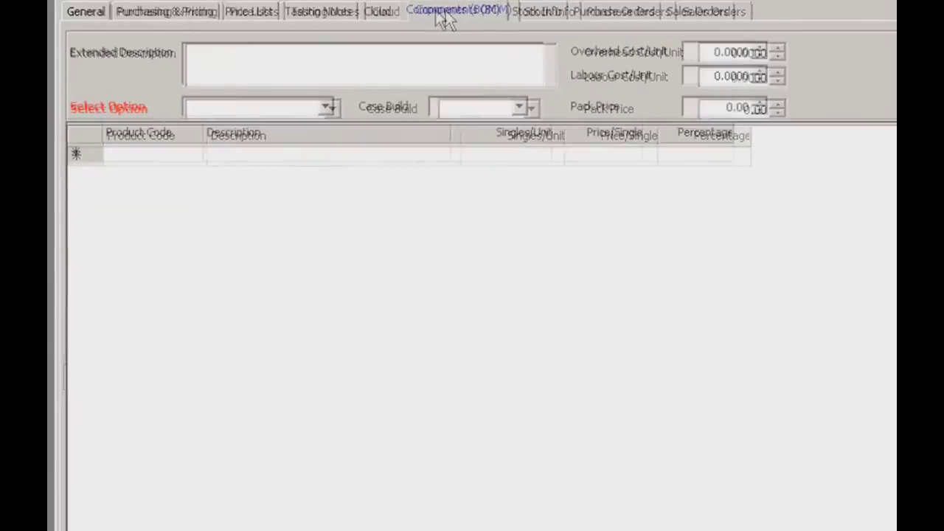
click(394, 68)
text(Xmas bundle)
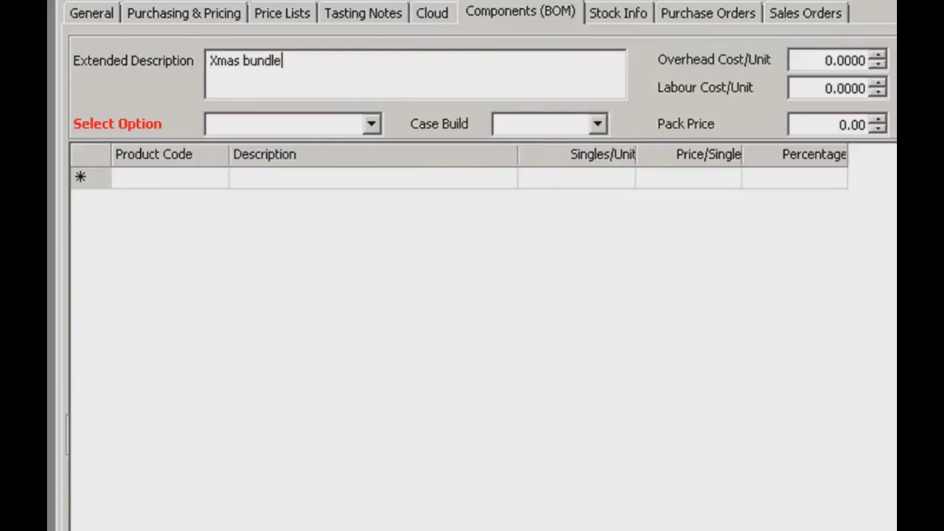
click(369, 129)
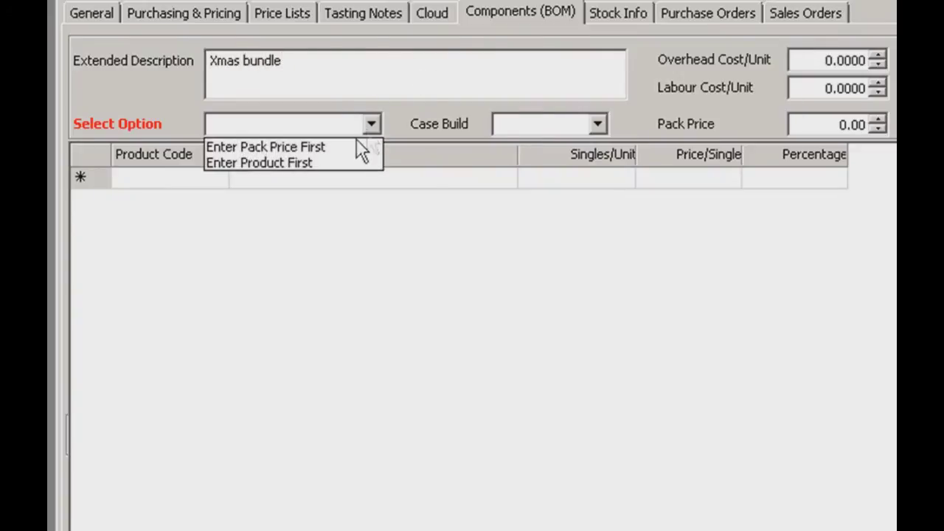
click(330, 163)
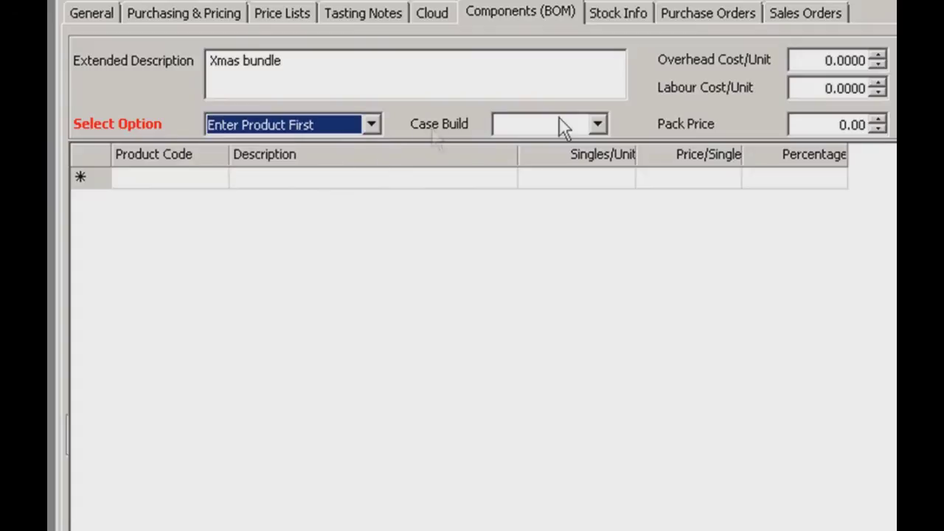
click(598, 124)
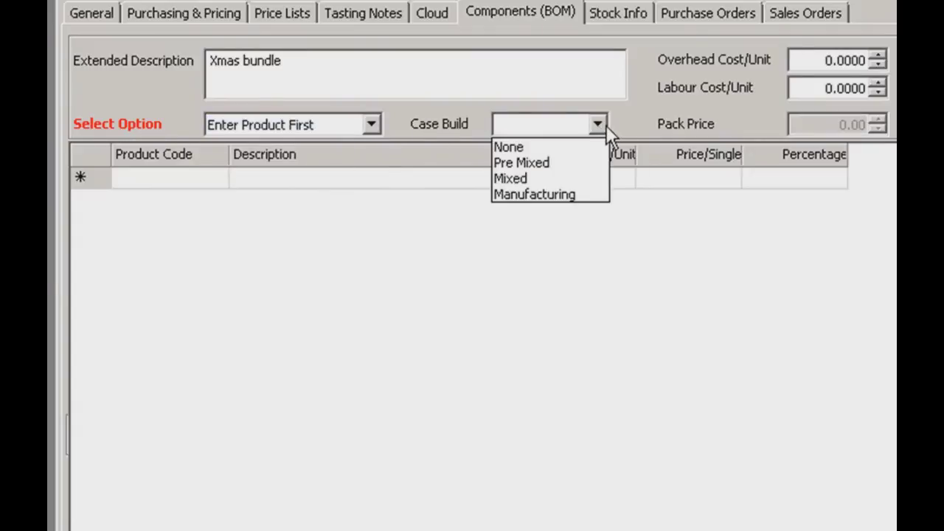
click(543, 178)
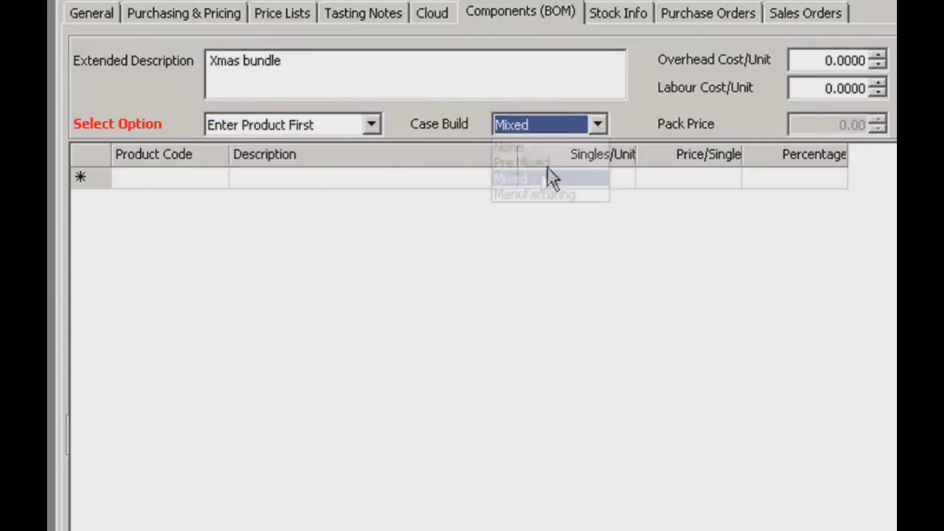
Raise overhead cost three steps and labour cost one, then show the VIS002 stock rotations
click(877, 56)
click(878, 56)
click(878, 56)
click(878, 57)
click(878, 56)
click(877, 56)
click(878, 84)
click(877, 84)
click(877, 84)
click(877, 84)
click(877, 84)
click(617, 15)
click(98, 140)
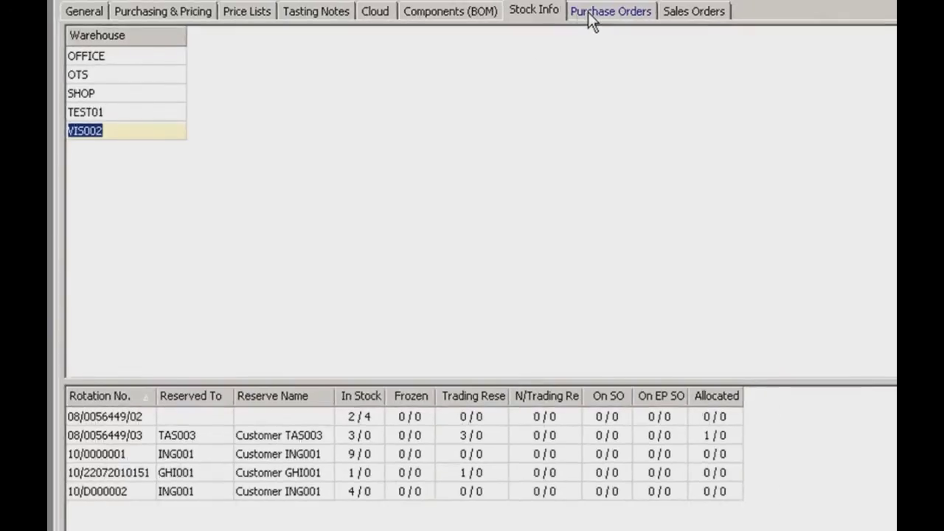
Check Bollinger's purchase and sales orders, then close the product record without saving
click(616, 15)
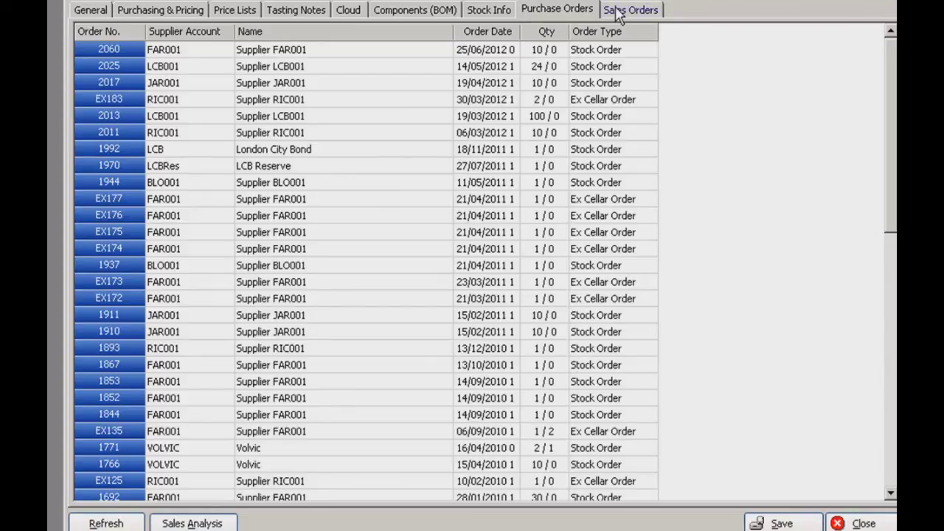
double_click(116, 53)
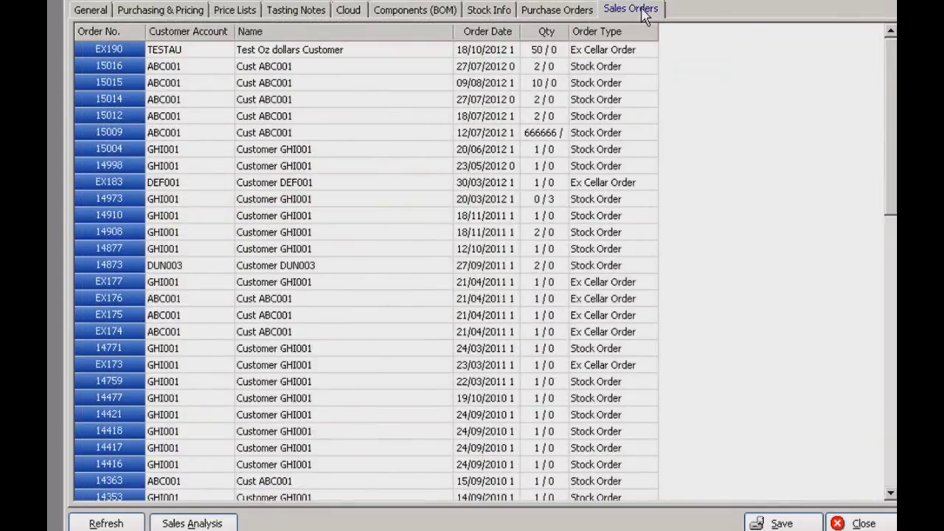
click(859, 523)
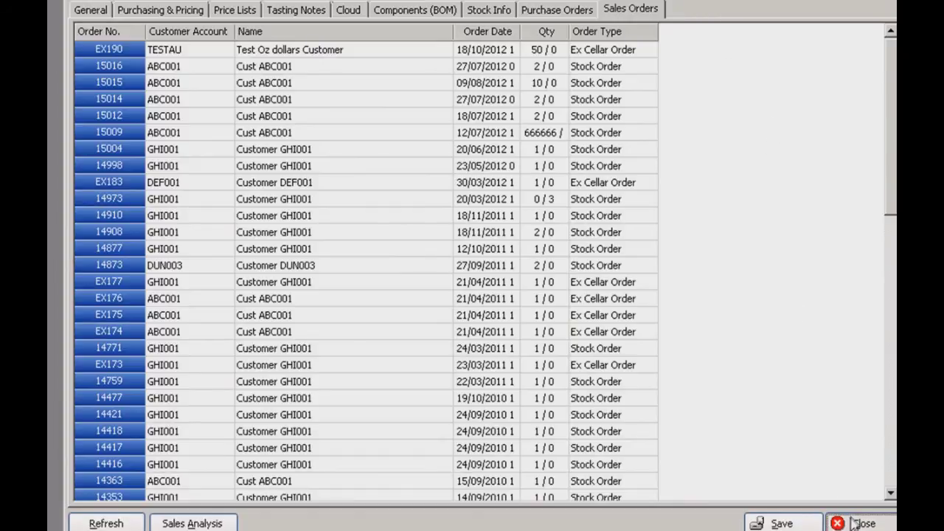
click(604, 249)
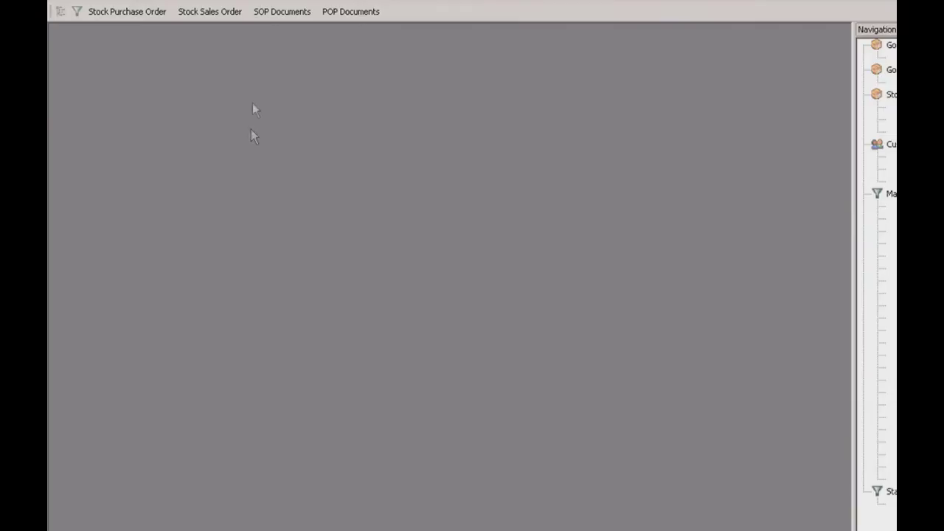
click(291, 13)
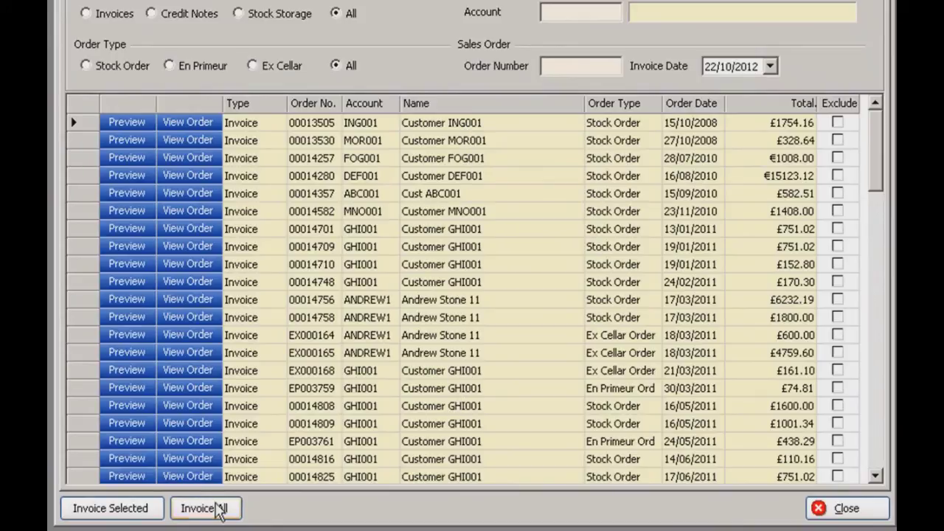
click(219, 514)
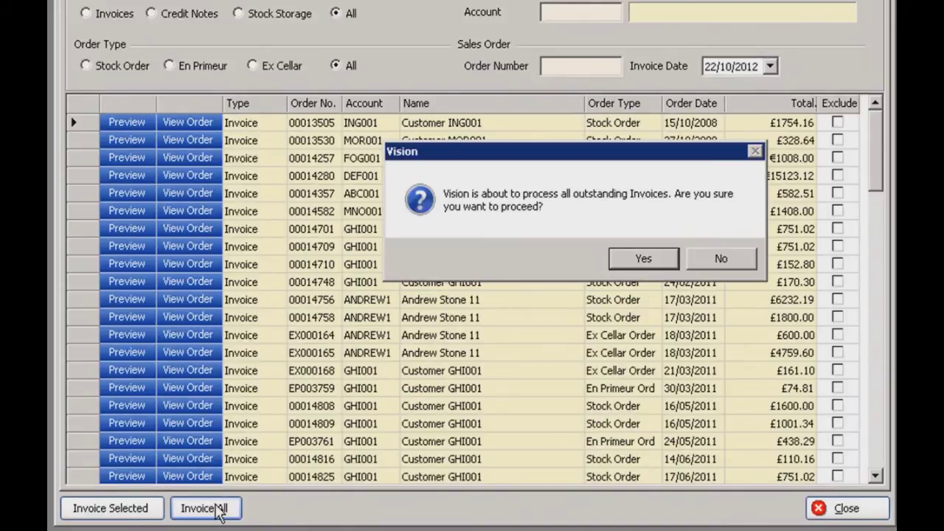
click(741, 263)
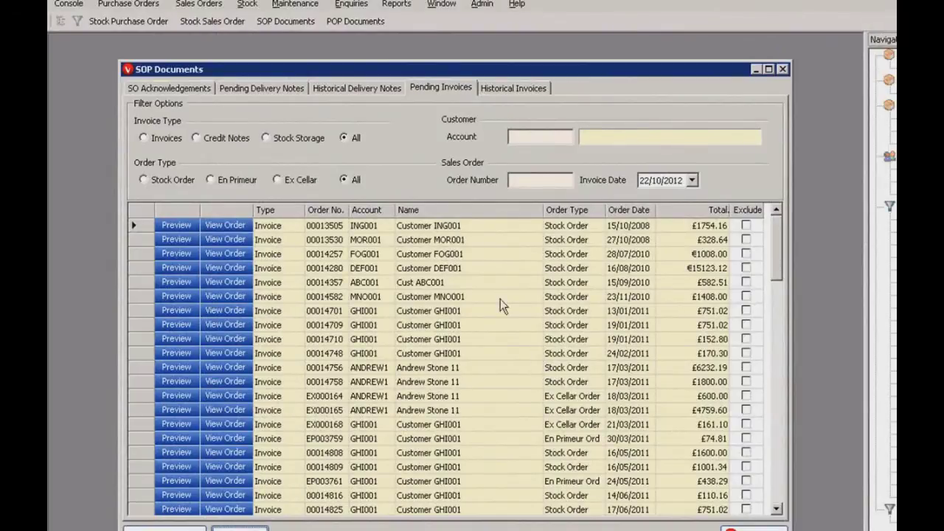
click(783, 68)
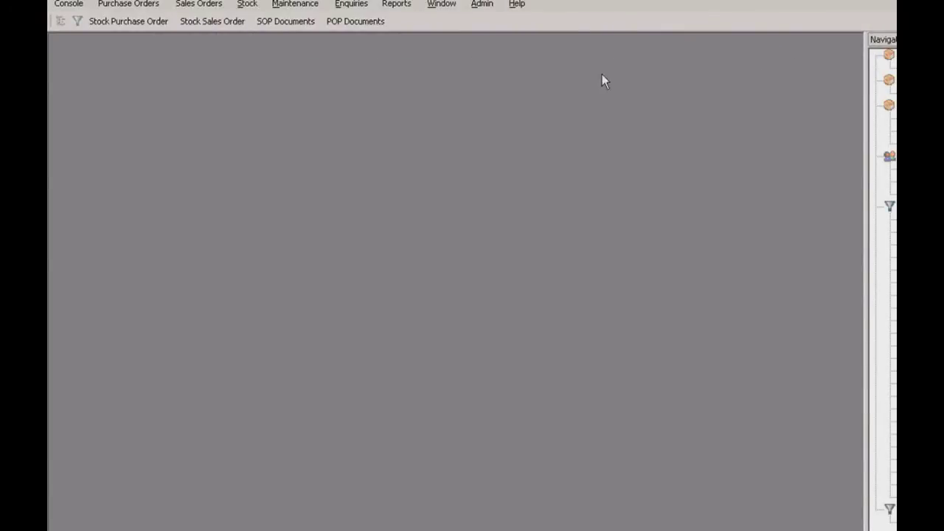
Open Stock Allocation for Ontech Solutions from the sales order options
click(199, 3)
mouse_move(212, 45)
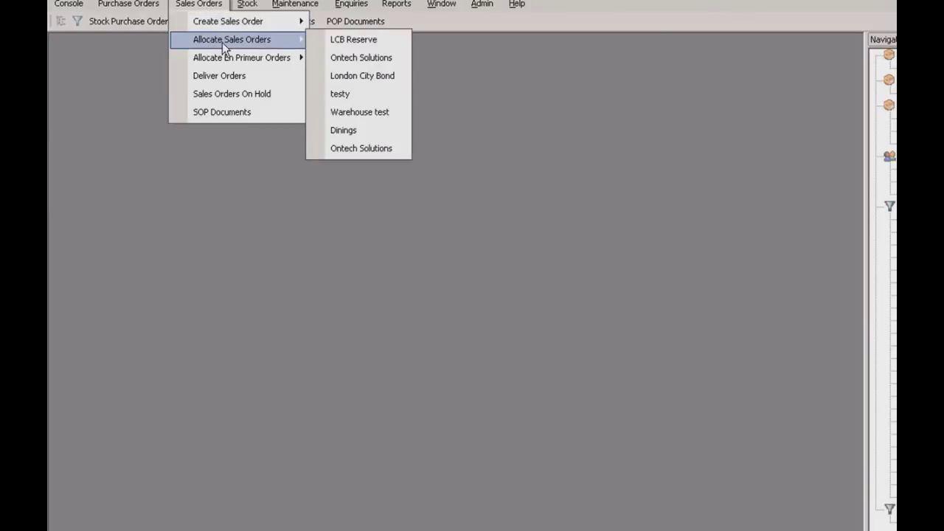
click(344, 57)
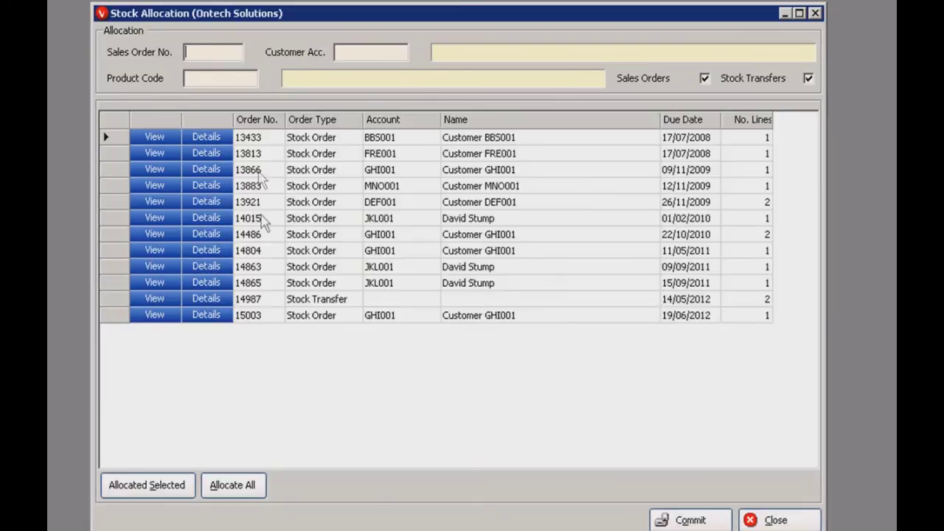
Allocate stock to all listed orders, then close the window without saving changes
click(233, 485)
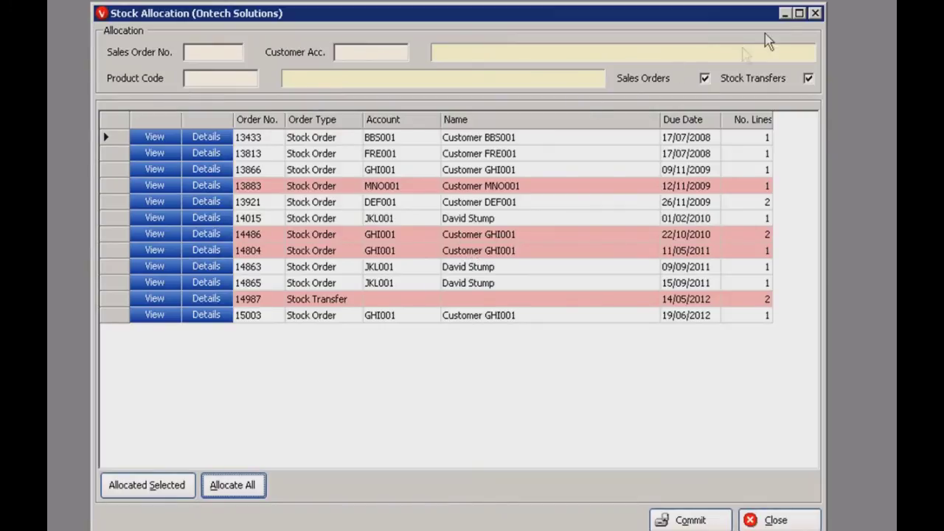
click(817, 14)
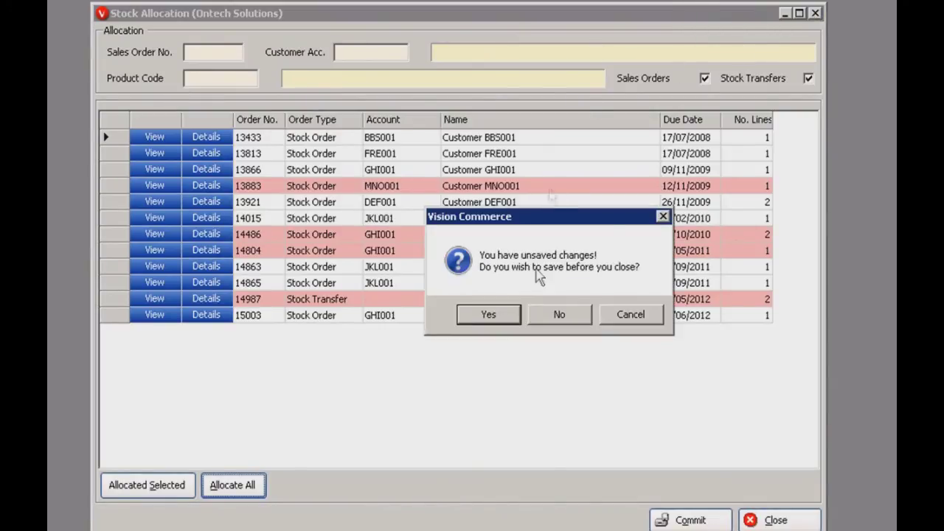
click(559, 316)
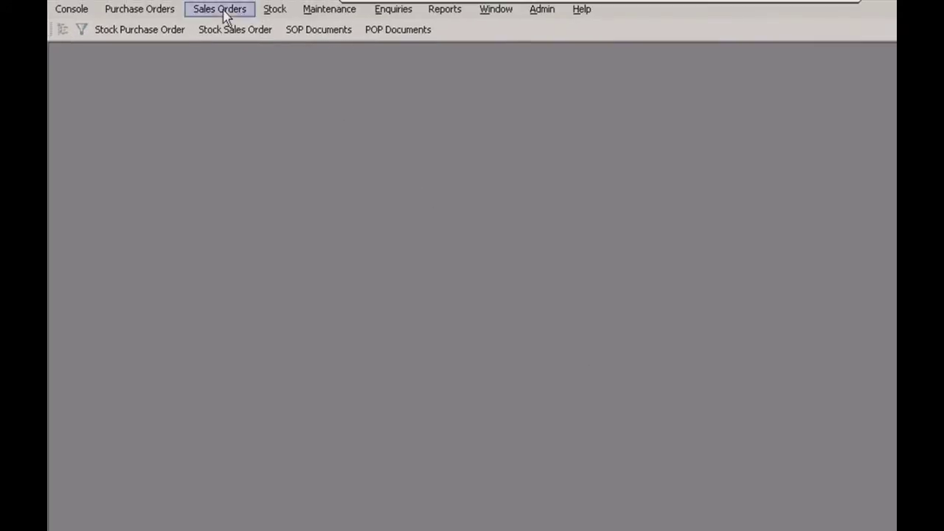
click(404, 17)
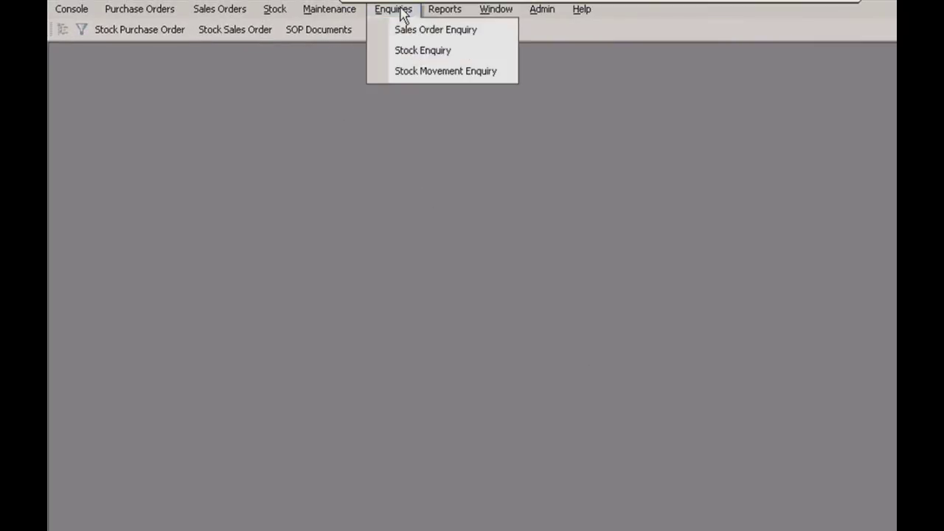
click(411, 72)
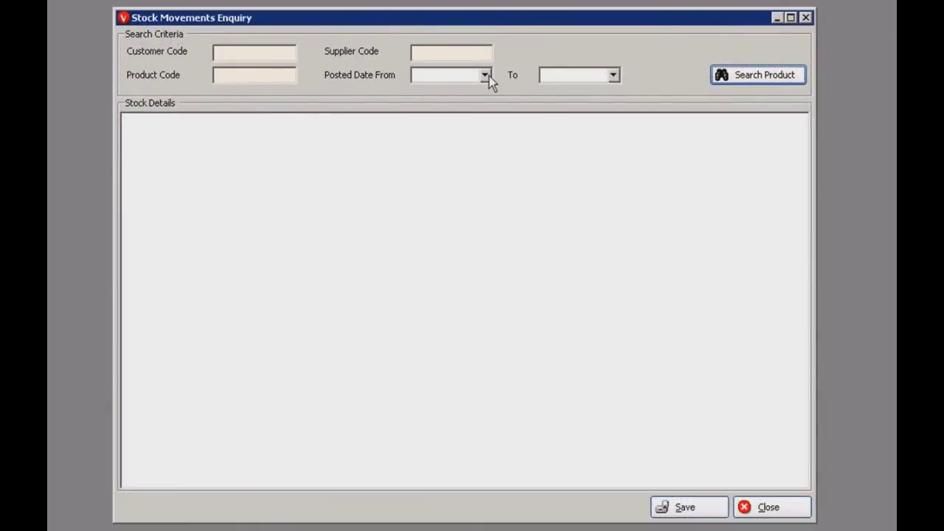
click(485, 75)
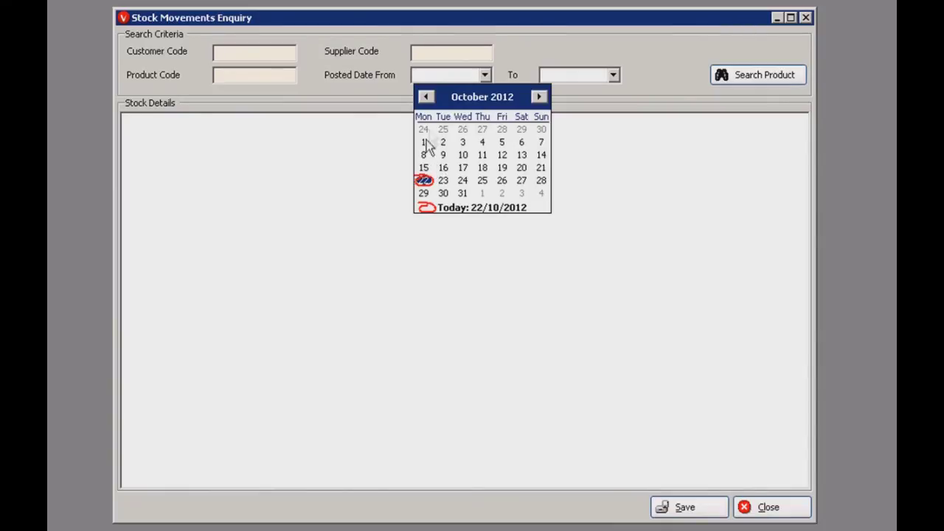
click(425, 97)
click(426, 97)
click(425, 97)
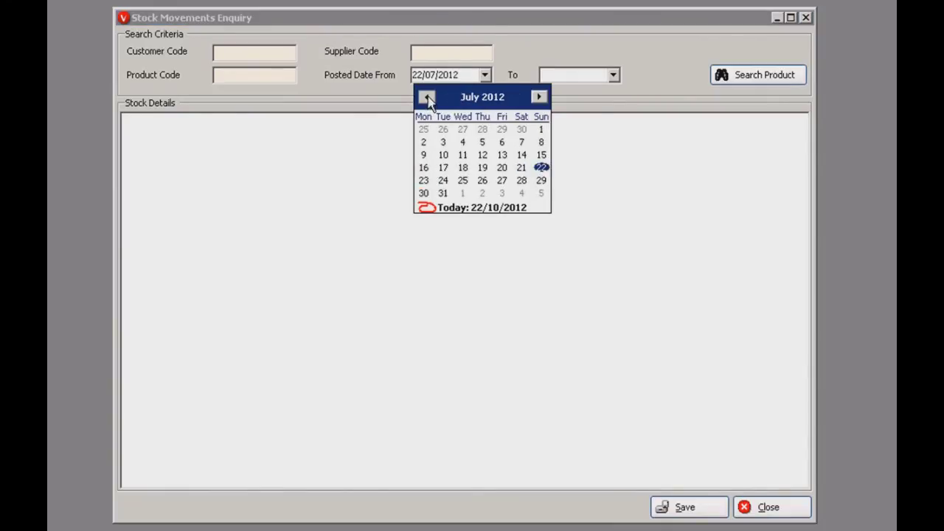
click(443, 143)
click(613, 76)
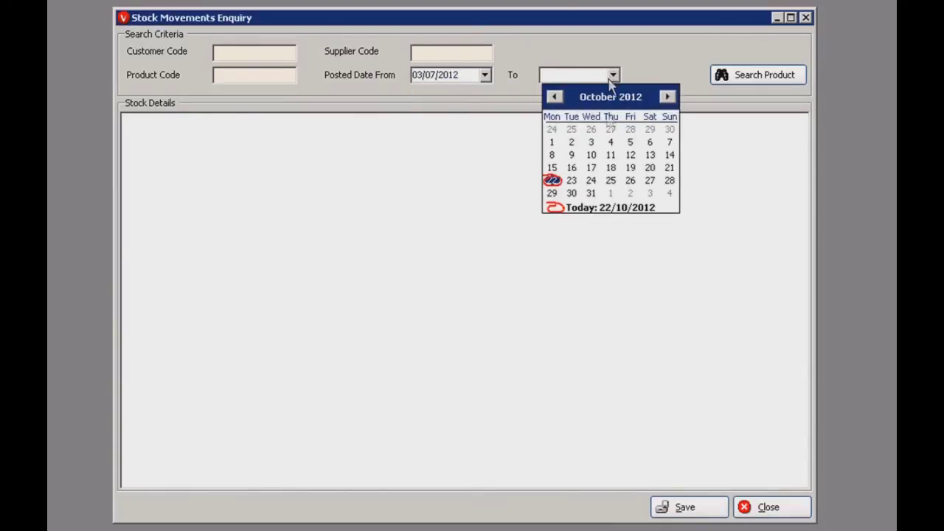
click(562, 209)
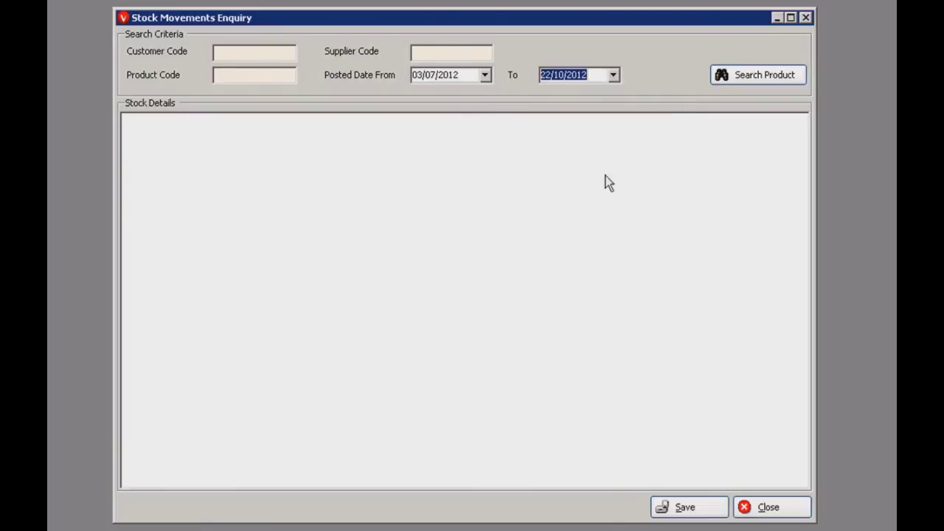
click(739, 76)
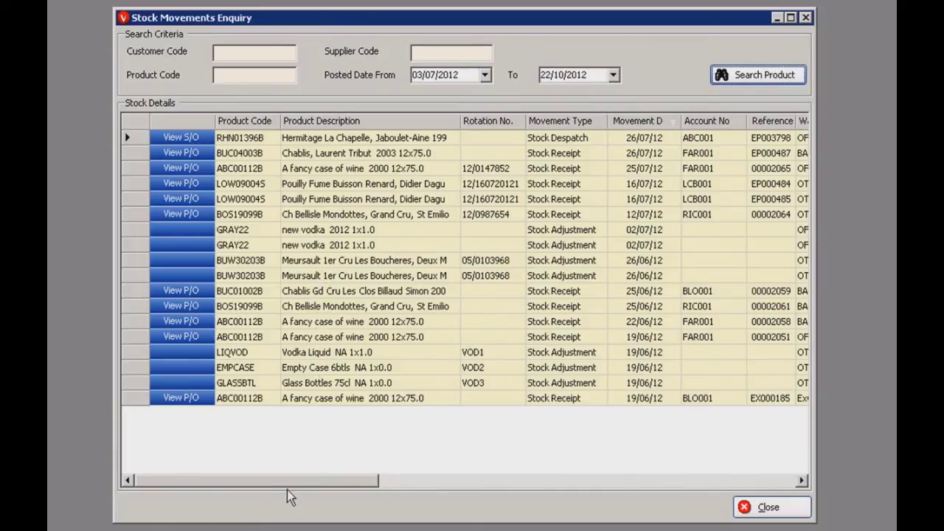
drag(302, 484, 487, 492)
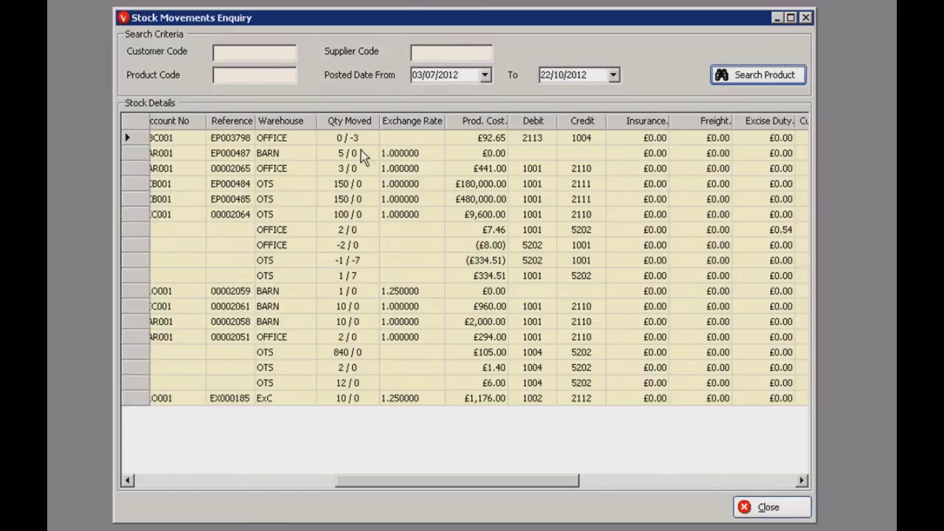
drag(415, 481, 215, 481)
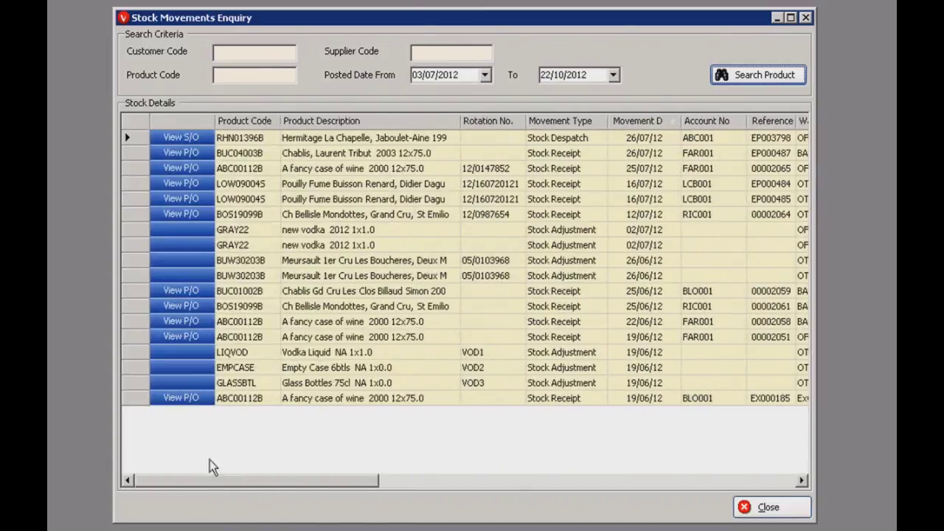
click(806, 18)
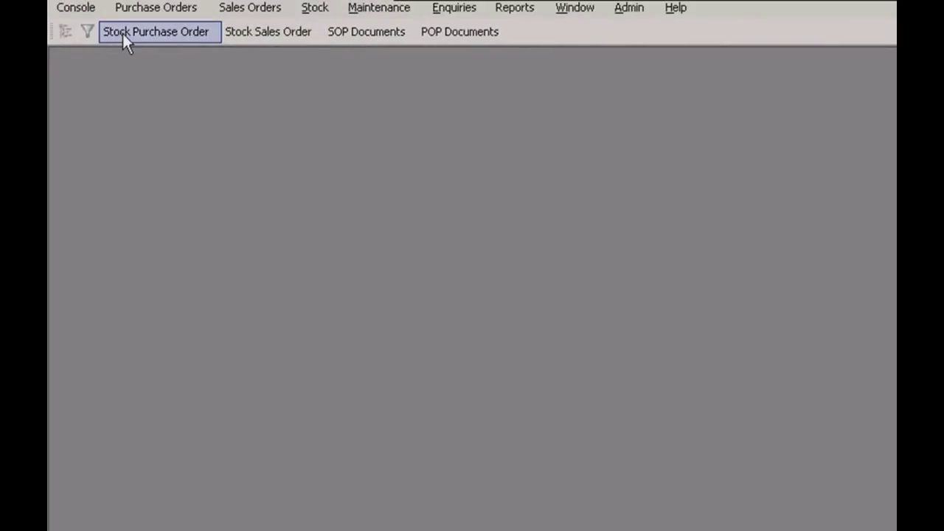
click(123, 35)
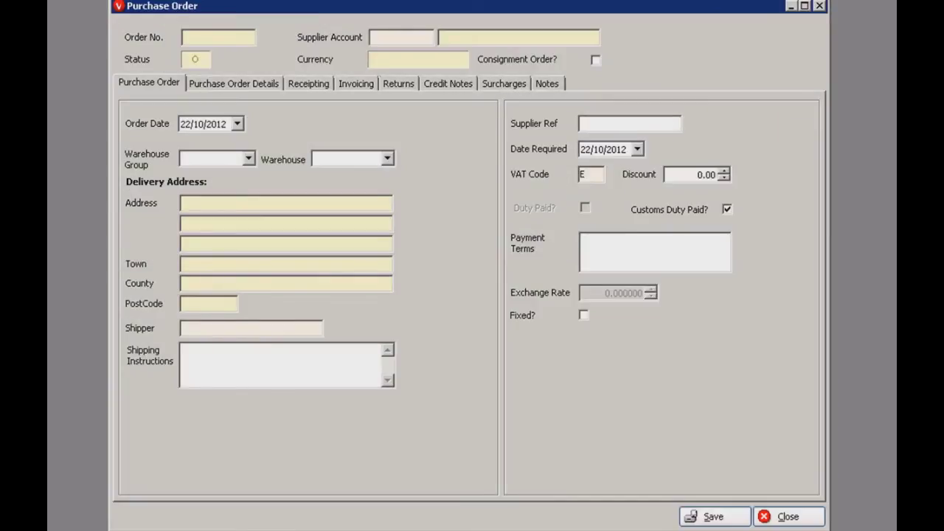
click(343, 85)
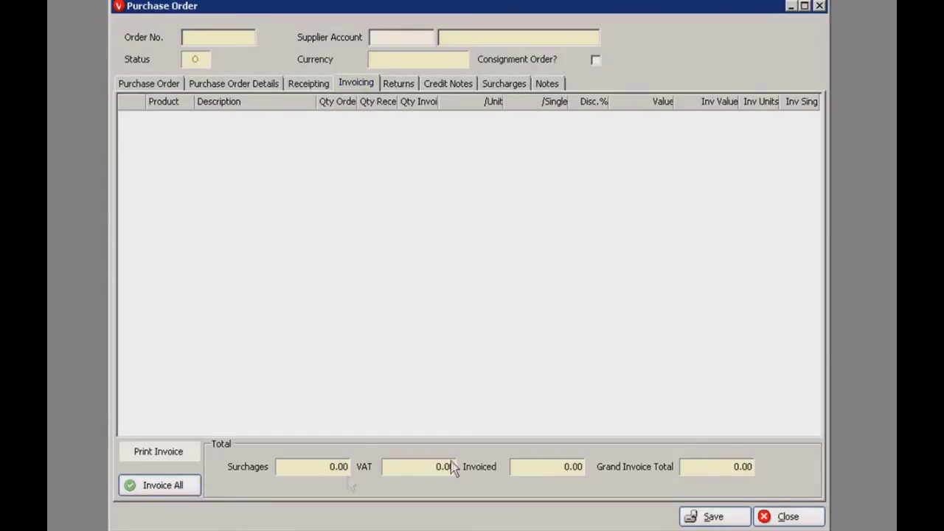
click(180, 488)
click(629, 300)
click(151, 83)
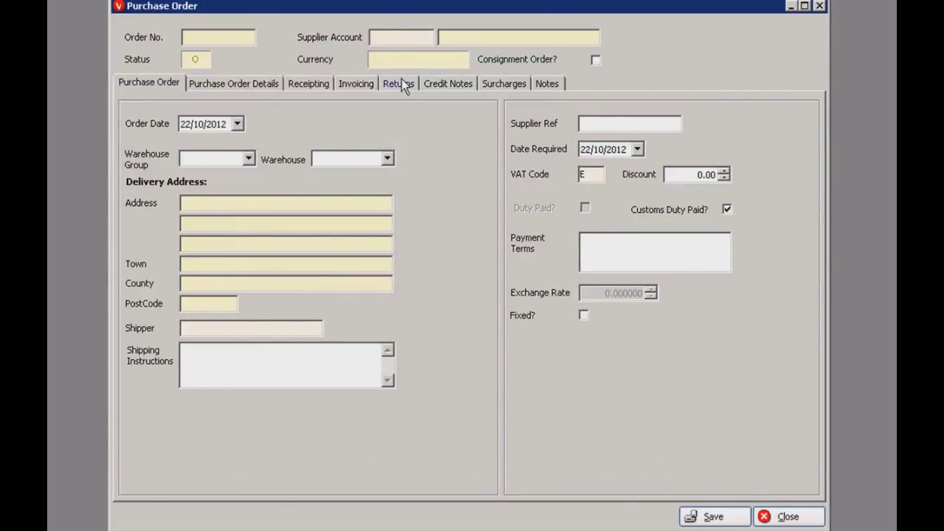
click(784, 515)
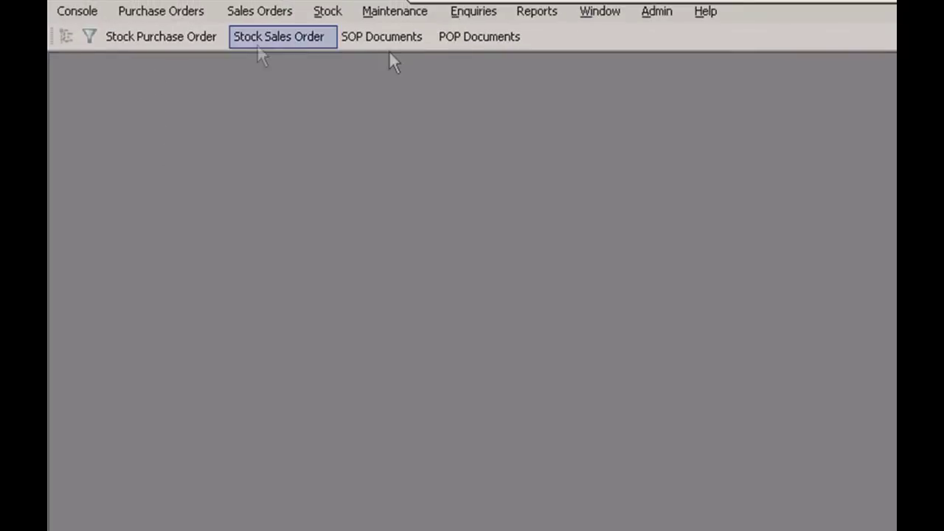
click(666, 21)
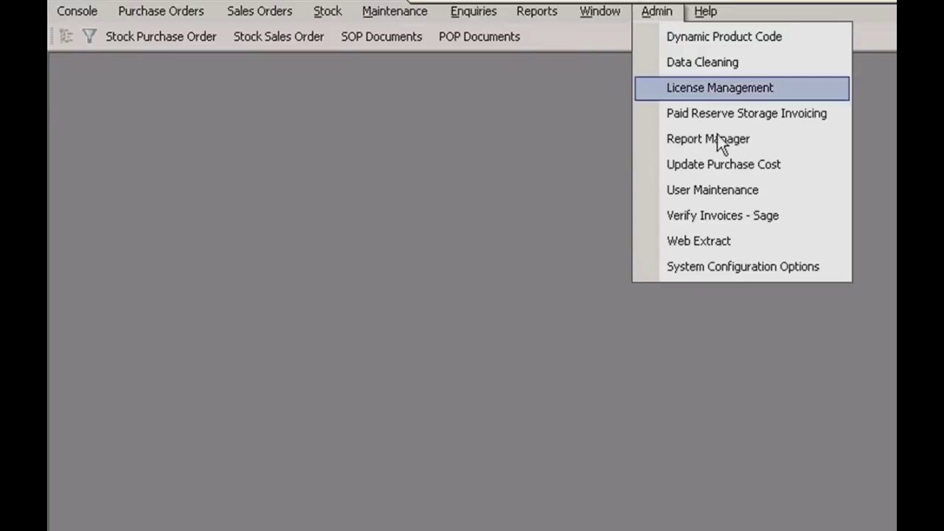
click(714, 189)
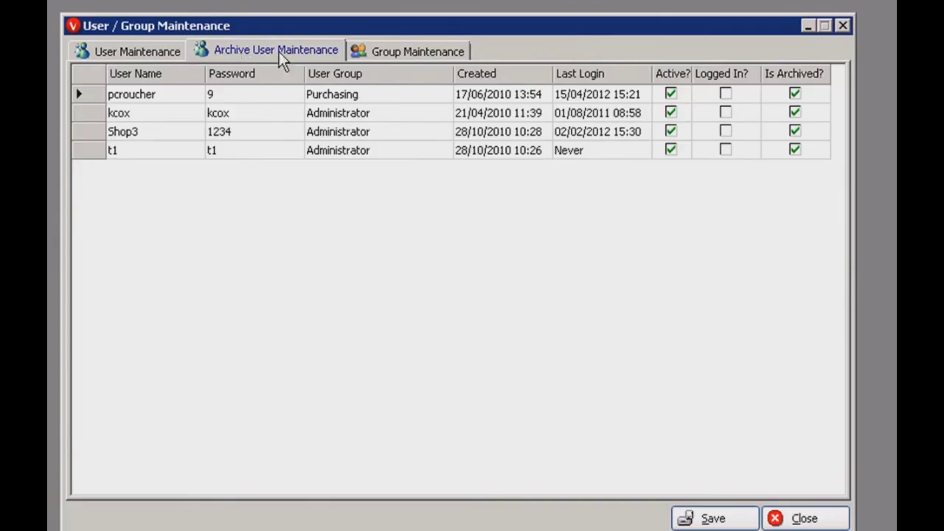
click(379, 57)
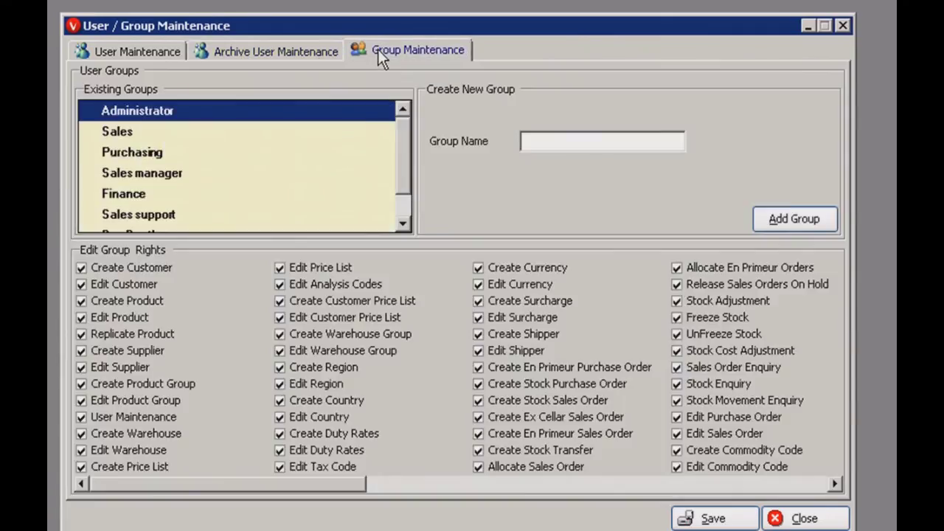
click(112, 47)
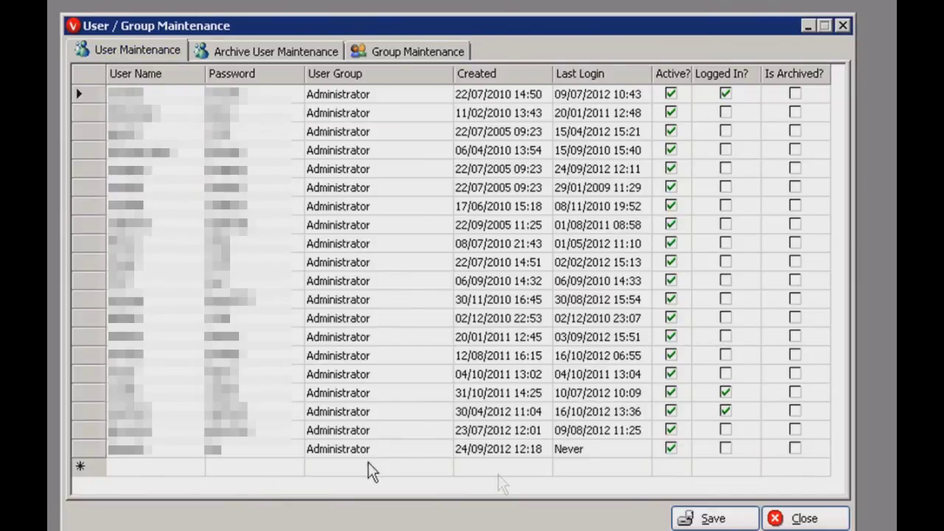
click(798, 522)
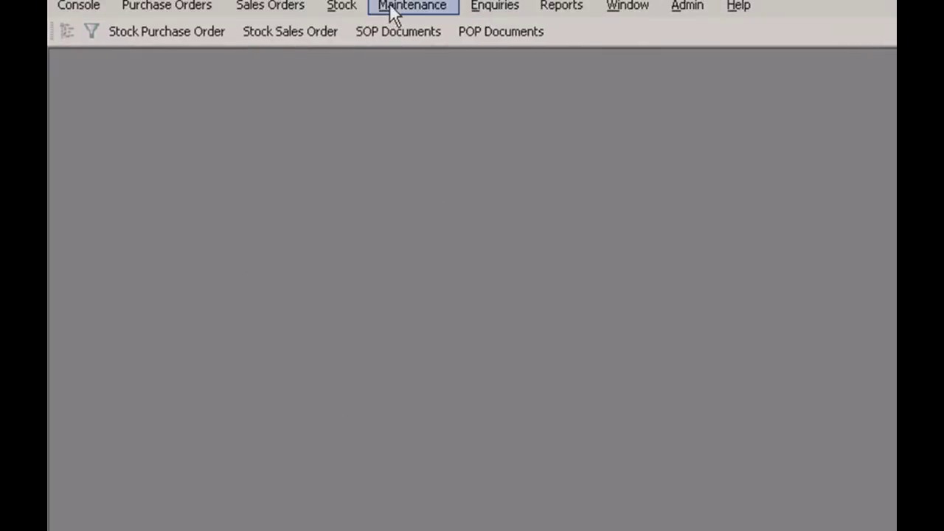
Open Analysis Code Maintenance and select the A4 Customer Sales Rep code
click(393, 17)
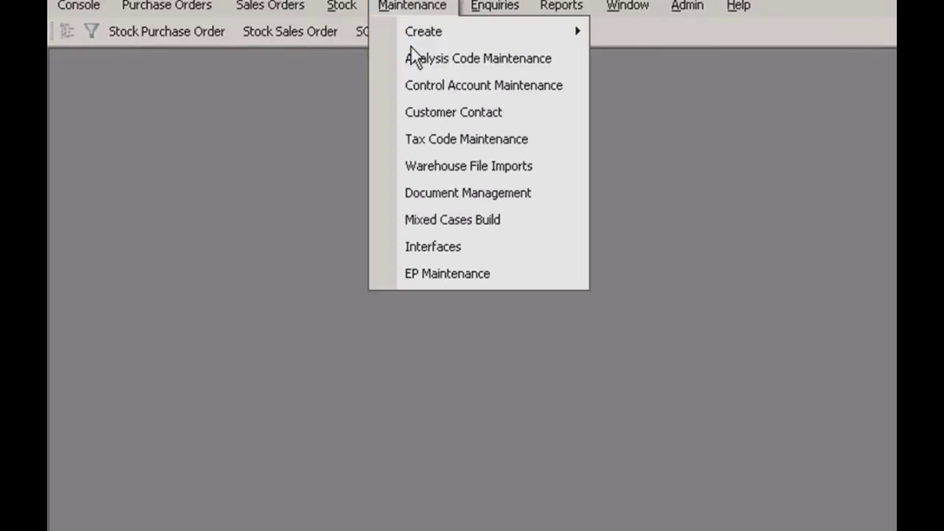
click(415, 68)
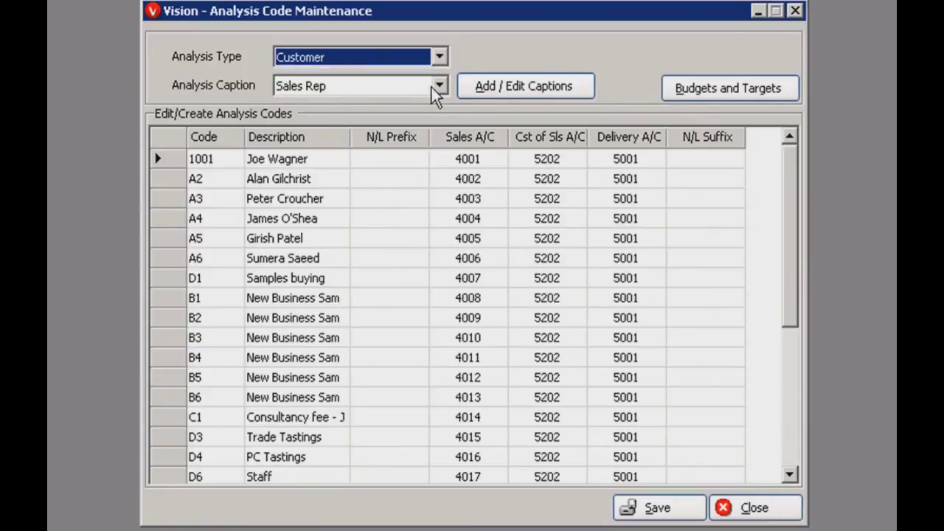
key(Tab)
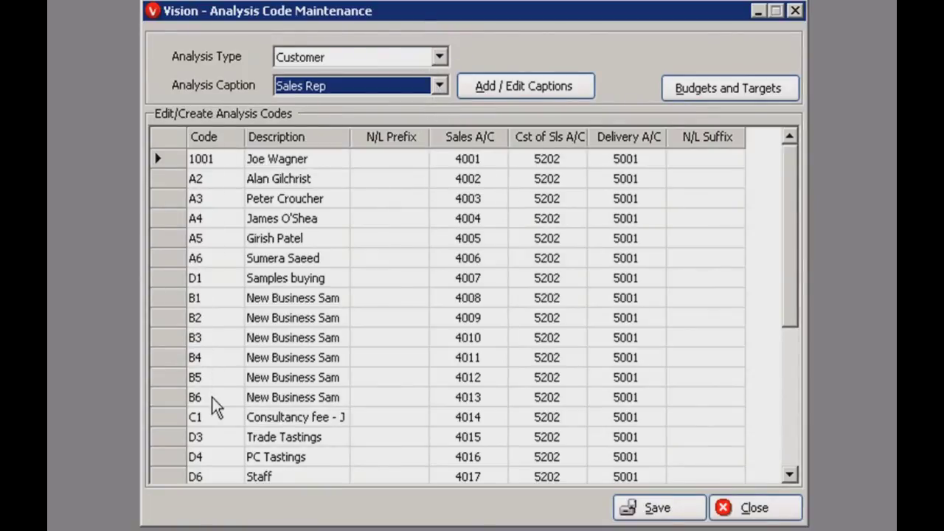
click(213, 214)
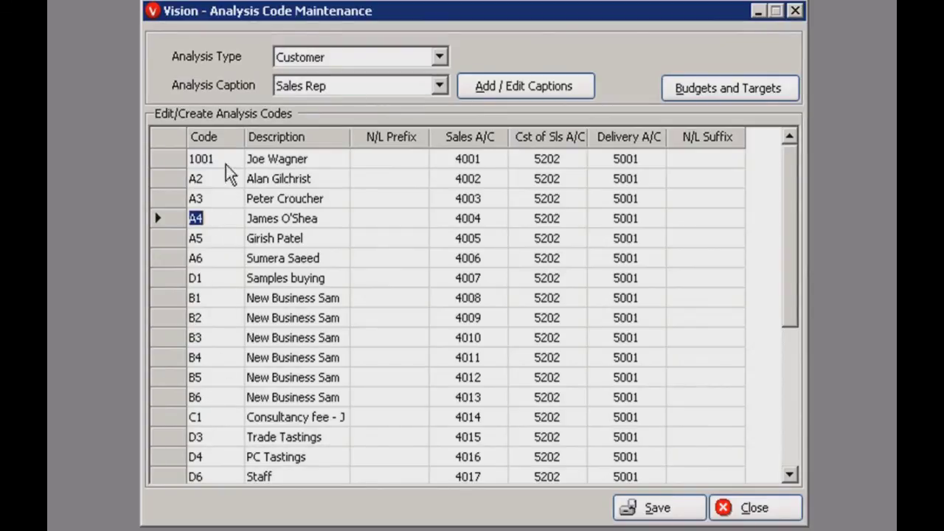